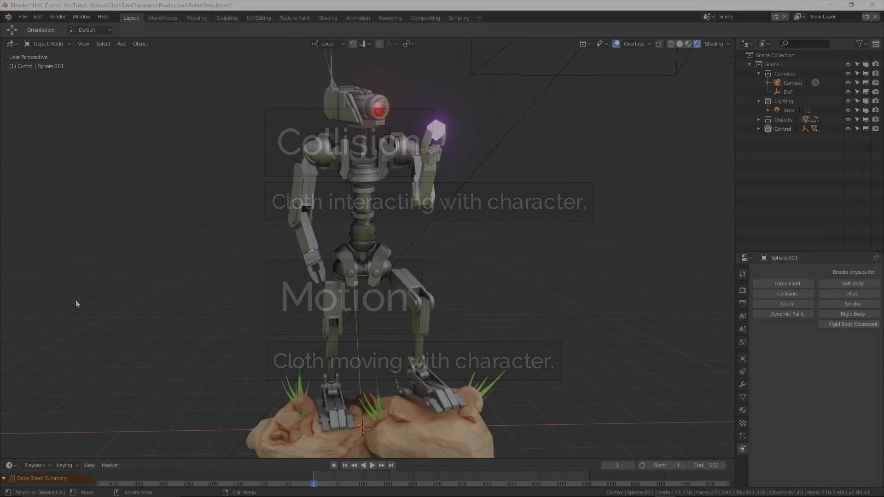
Orbit around the robot, freely rotate the control sphere, and settle on a front view
middle_drag(173, 264, 390, 251)
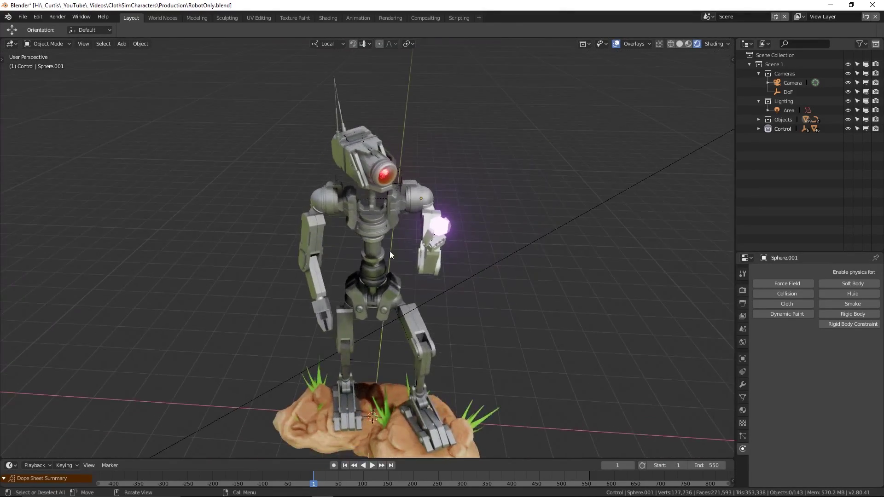
middle_drag(471, 222, 465, 270)
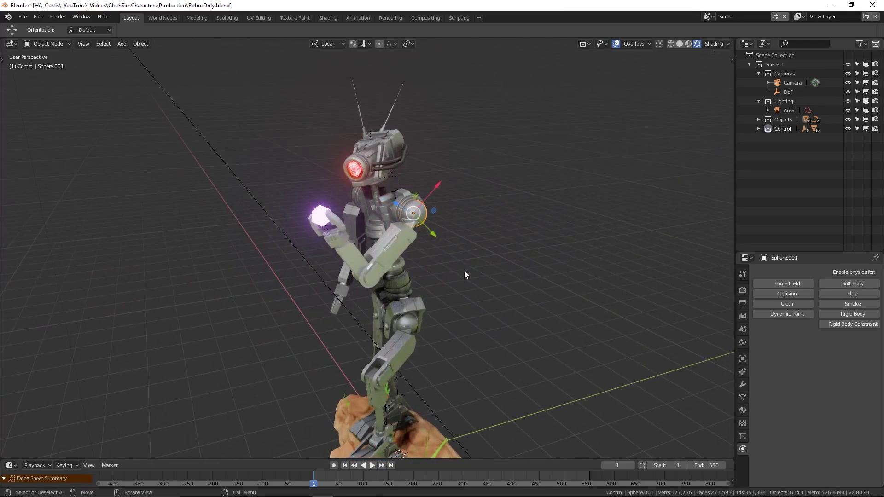
key(r)
key(r)
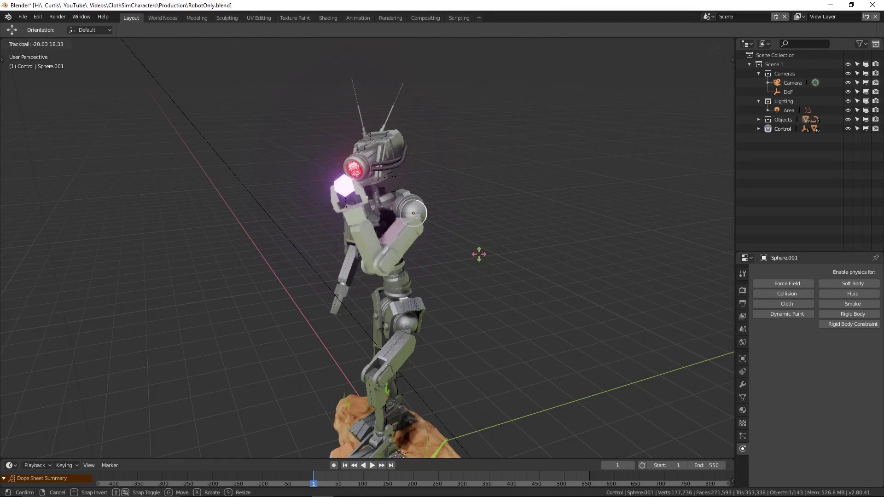
click(473, 262)
middle_drag(180, 344, 275, 339)
Deselect everything, zoom in and back out, and hide the viewport overlays with Shift+Alt+Z
click(275, 339)
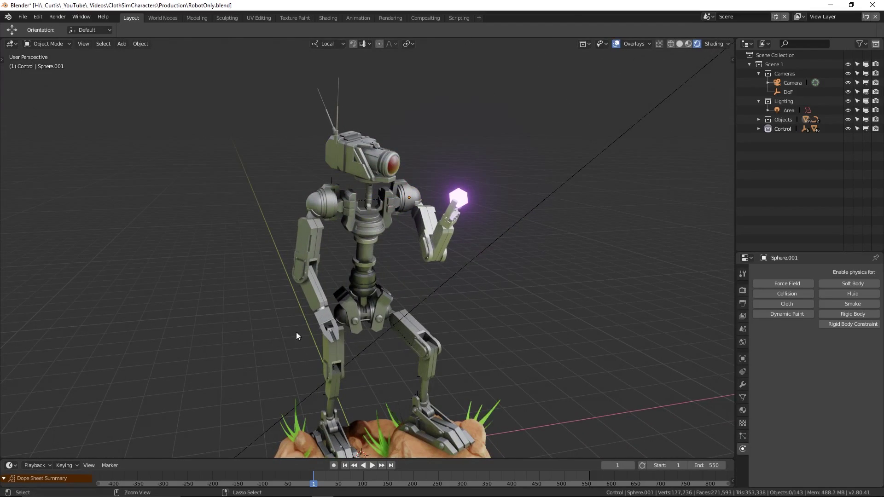
ctrl+middle_drag(494, 322, 454, 277)
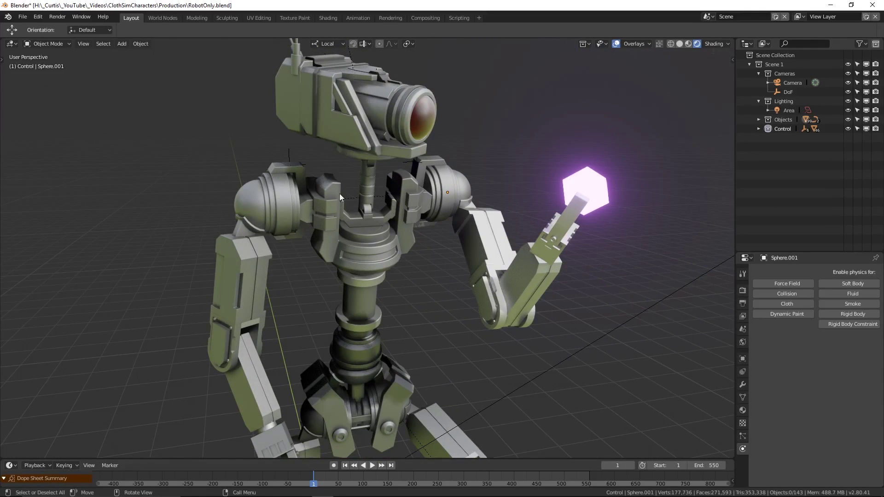
ctrl+middle_drag(427, 231, 471, 301)
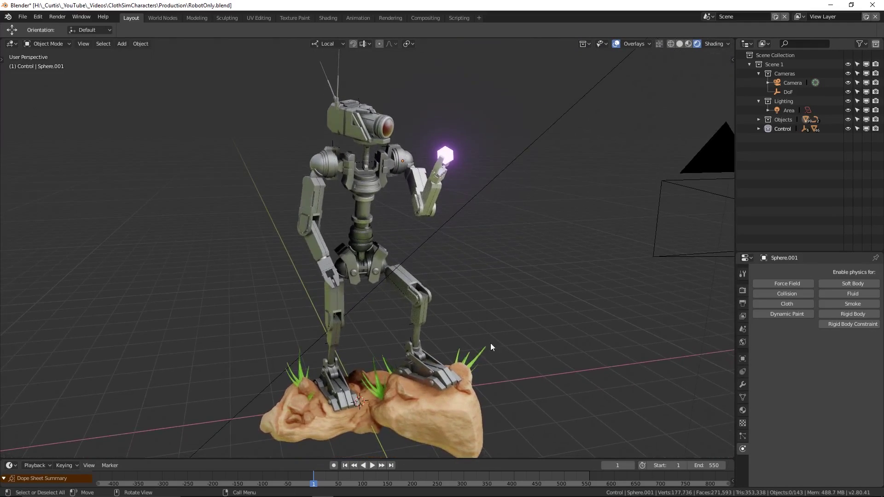
key(shift+alt+z)
middle_drag(546, 347, 170, 341)
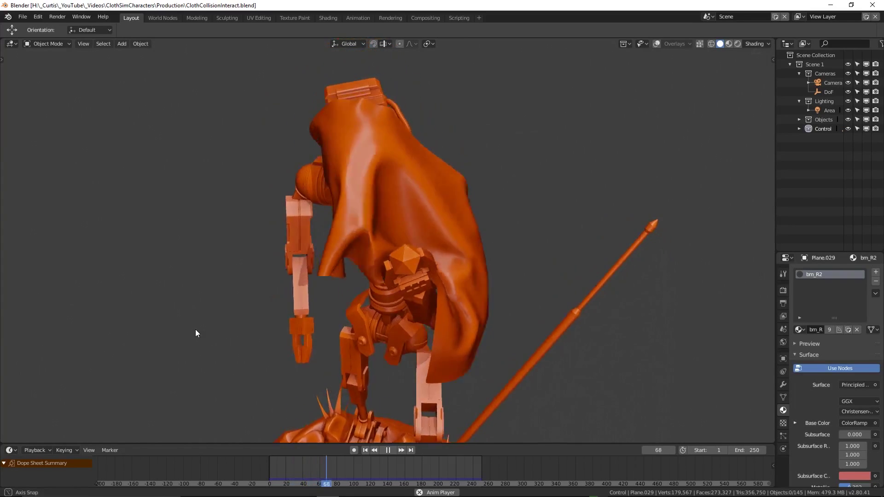
Orbit and zoom around the caped robot, ending on a low view up at its head
middle_drag(230, 319, 143, 297)
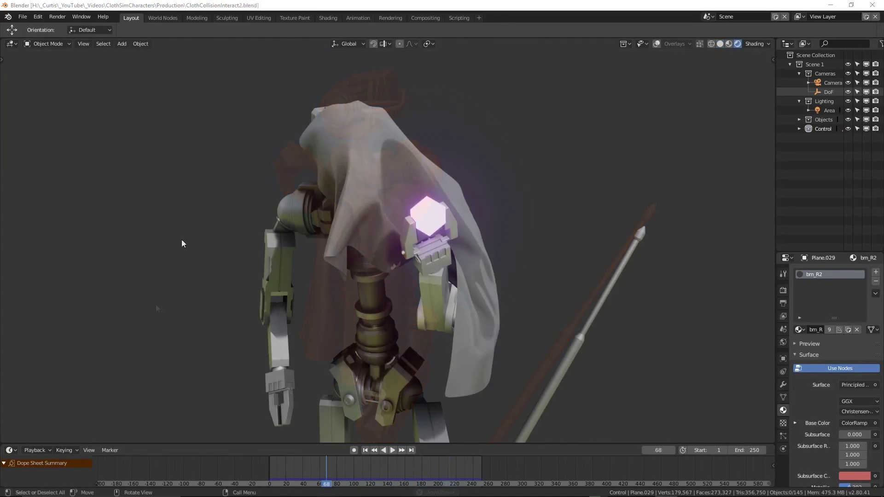
mouse_move(182, 240)
middle_down()
mouse_move(376, 260)
mouse_move(406, 217)
mouse_move(372, 286)
middle_up()
scroll(372, 286, up, 4)
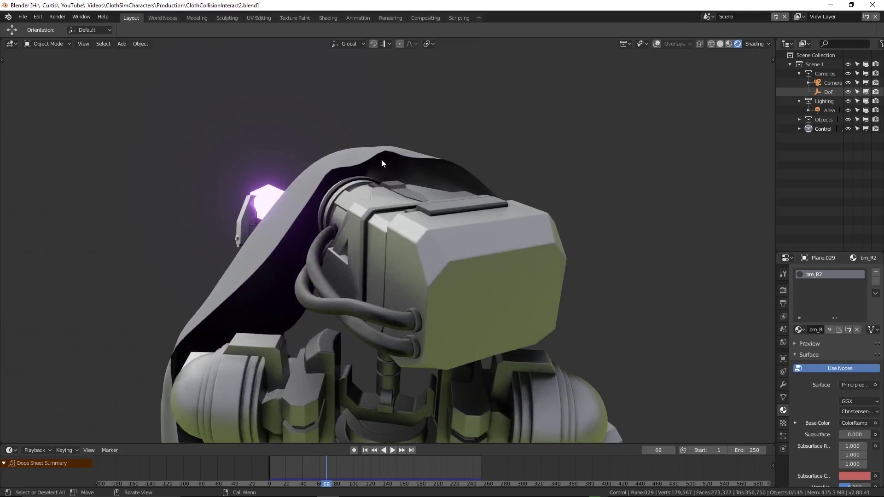
scroll(364, 204, down, 5)
middle_drag(386, 274, 131, 240)
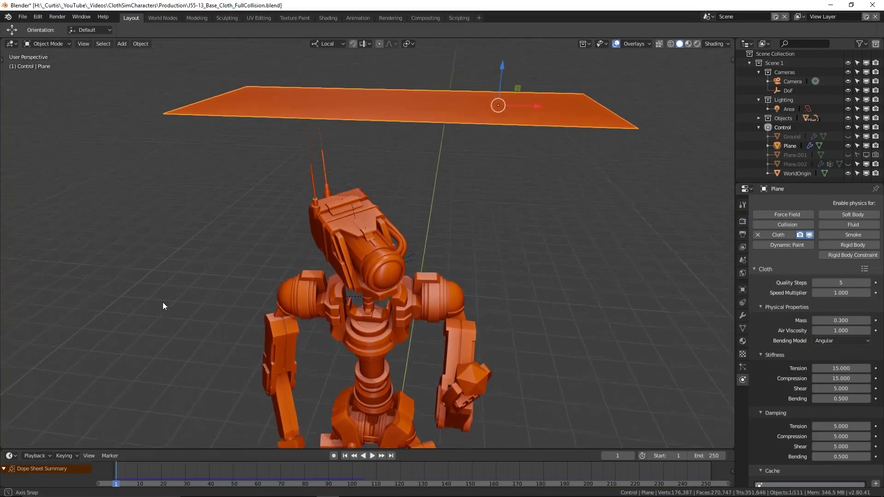
Look down on the cloth plane from the side and switch the Plane into Edit Mode
key(alt+r)
middle_drag(165, 291, 216, 307)
key(ctrl+Tab)
click(275, 306)
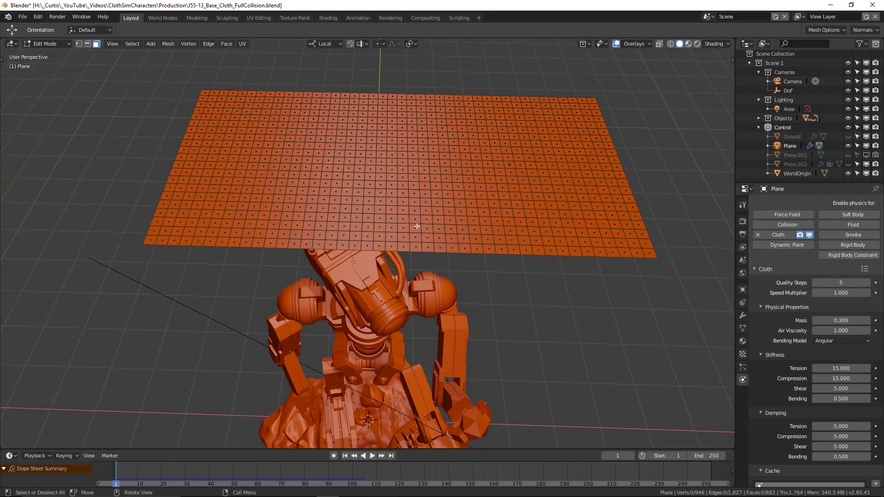
Switch the cloth plane back to Object Mode and view it from higher above
middle_drag(388, 325, 394, 286)
key(ctrl+Tab)
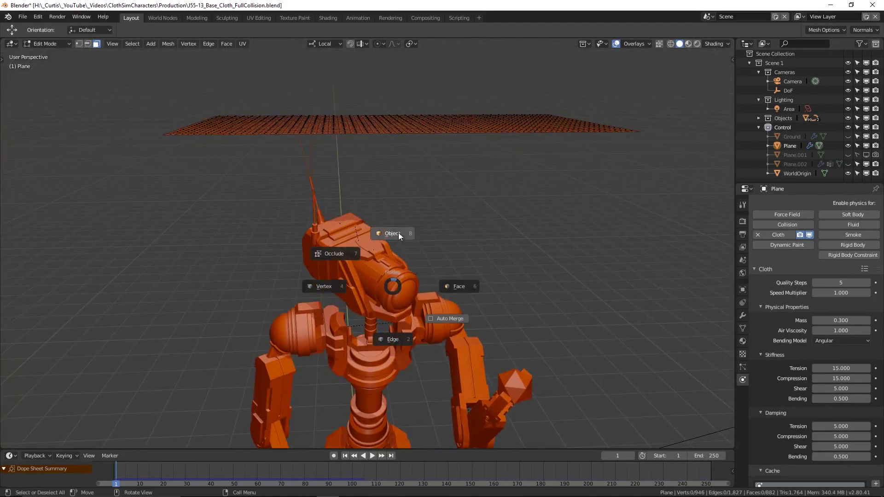
click(399, 233)
middle_drag(398, 233, 366, 331)
Play the simulation, orbiting as the cloth falls over the robot, and stop at frame 104
click(373, 455)
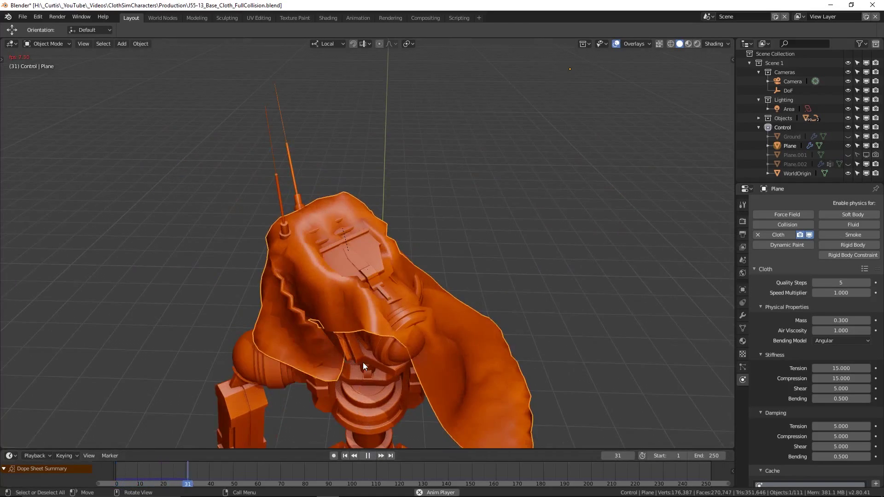
middle_drag(359, 326, 327, 324)
scroll(325, 317, up, 2)
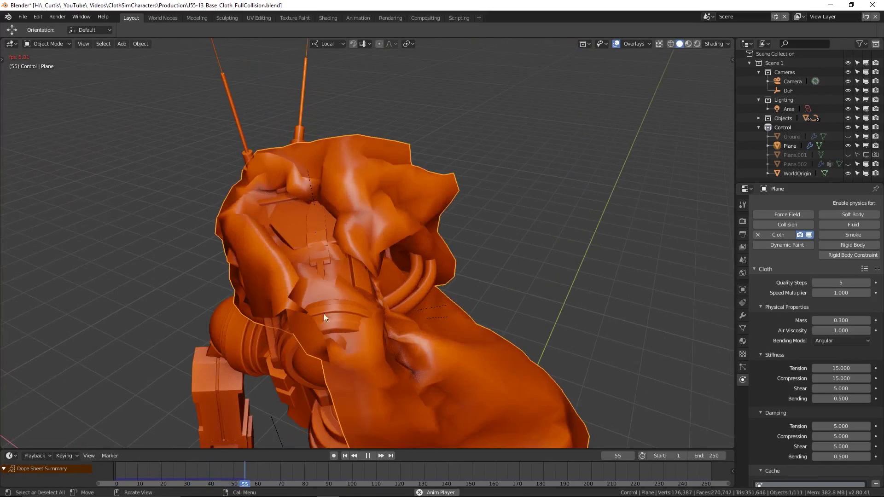
middle_drag(311, 319, 344, 305)
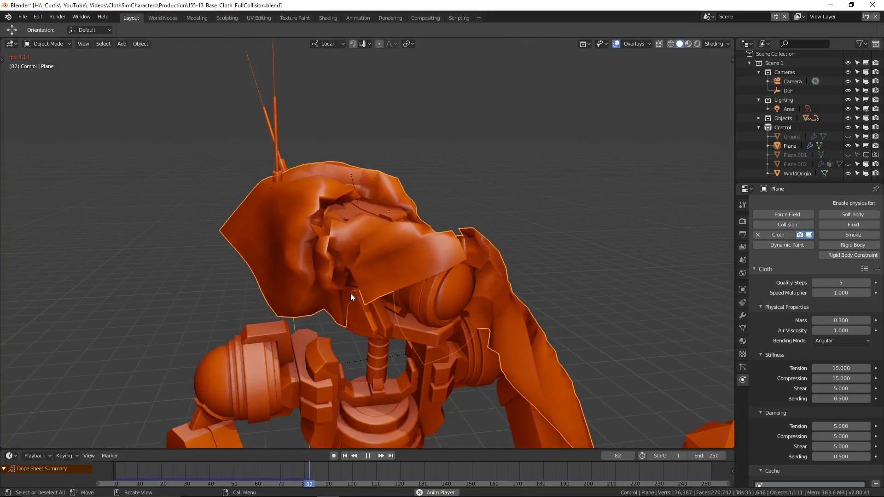
middle_drag(345, 297, 309, 322)
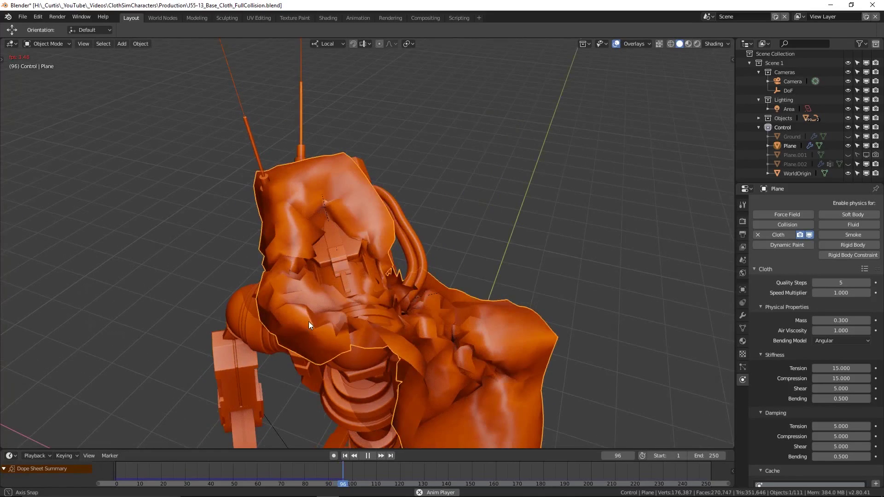
click(366, 456)
Rewind to the first frame and view the robot and cloth plane from the front and above
click(345, 456)
middle_drag(332, 428, 346, 369)
scroll(350, 225, down, 5)
middle_drag(341, 239, 326, 272)
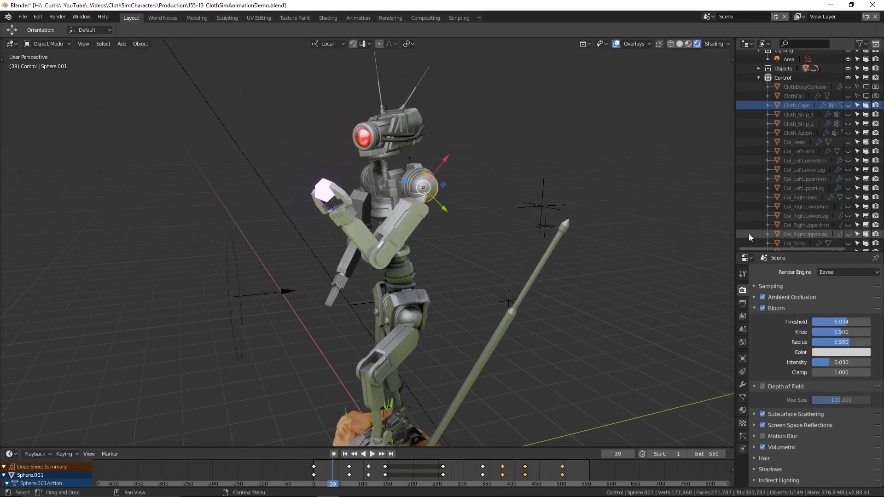
Show the Col_LeftUpperArm, Col_LeftLowerArm and Col_LeftHand collision shapes, then freely rotate the control sphere
click(848, 179)
click(848, 160)
click(849, 151)
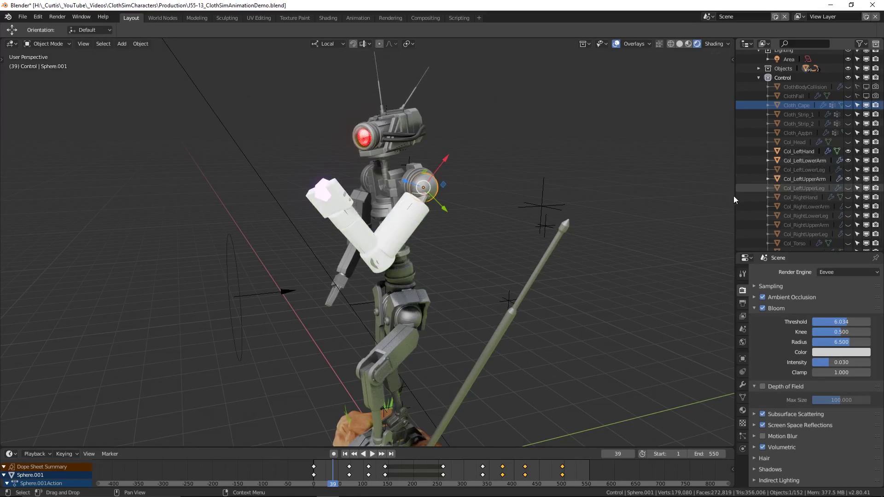
key(r)
key(r)
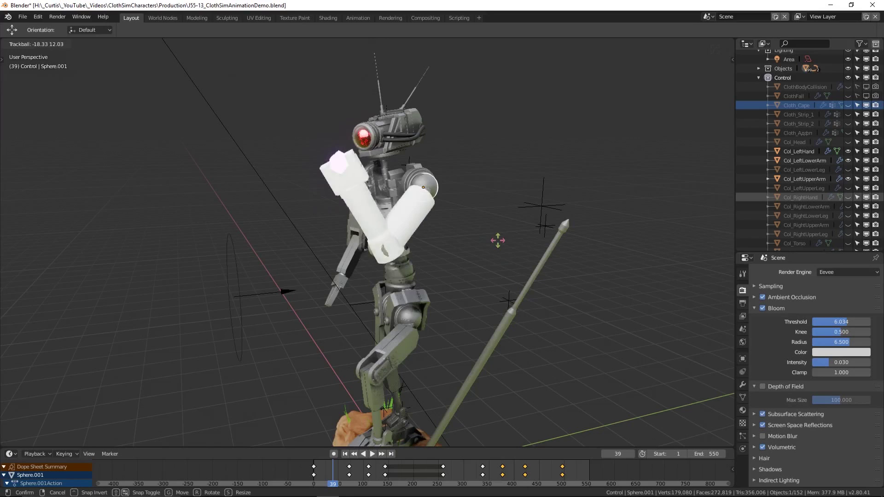
click(494, 256)
middle_drag(494, 256, 465, 264)
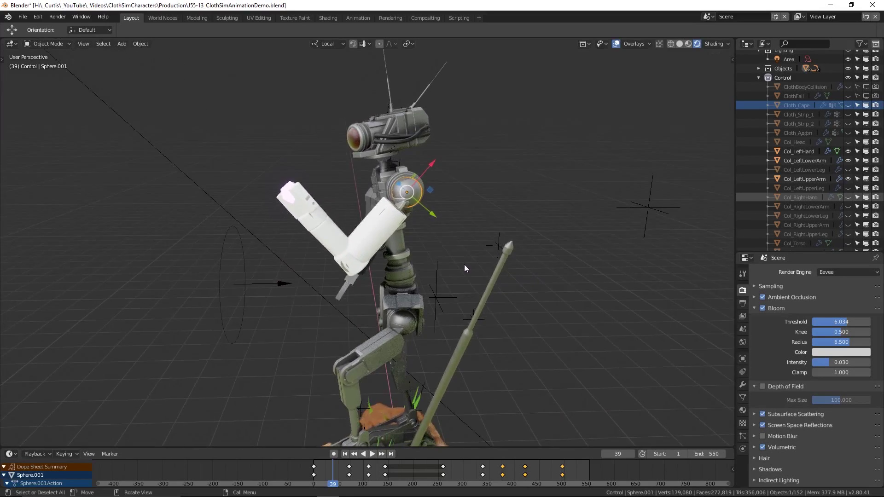
Hide the Col_LeftHand and Col_LeftUpperArm shapes again and orbit down to the orange cloth plane
click(847, 152)
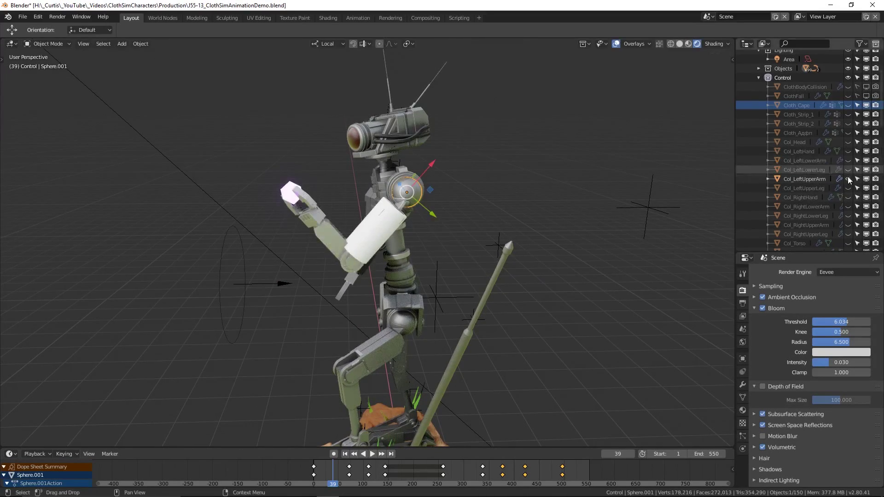
click(848, 180)
middle_drag(548, 245, 581, 245)
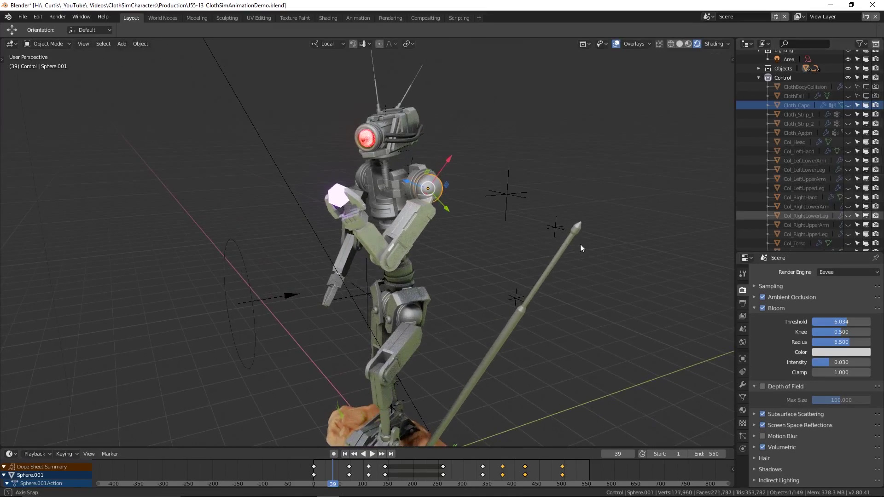
middle_drag(526, 259, 472, 246)
middle_drag(213, 223, 336, 173)
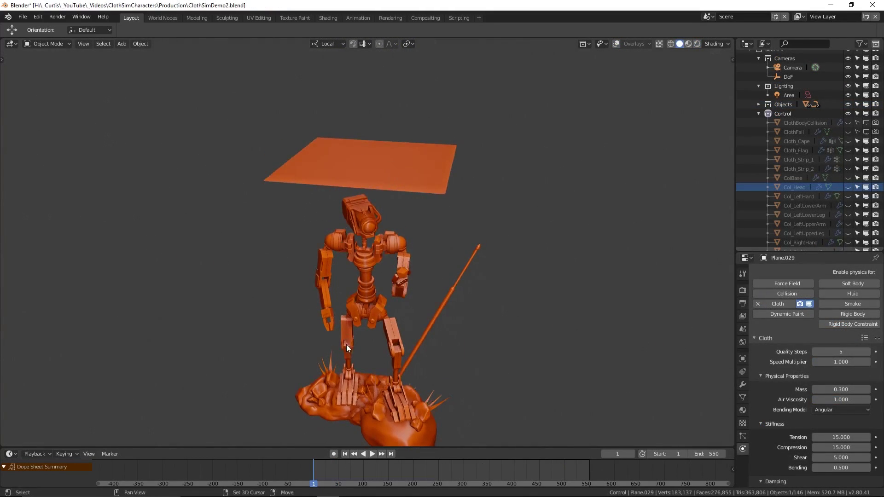
middle_drag(346, 348, 369, 430)
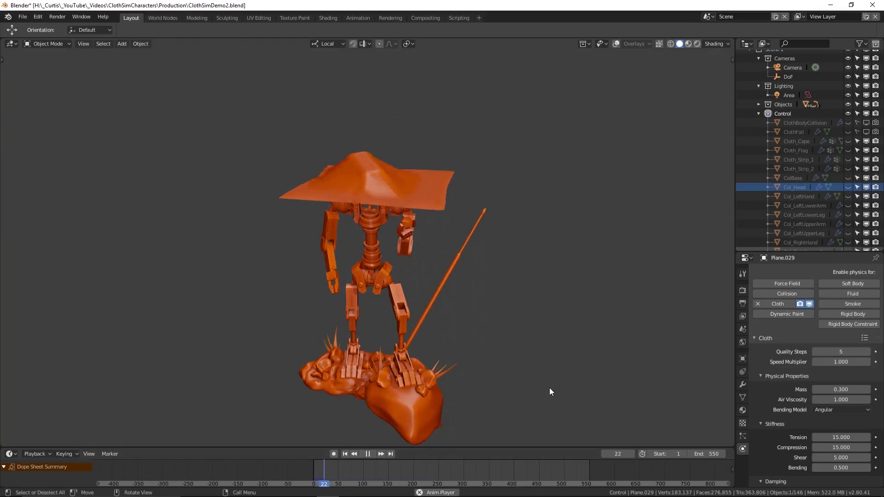
Orbit around the robot as the orange cloth drapes, then restart playback from frame 1
middle_drag(558, 385, 580, 377)
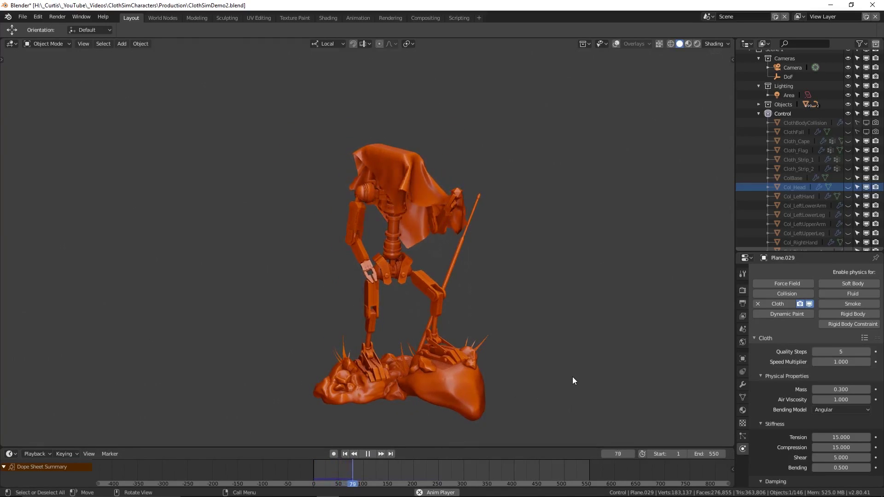
middle_drag(555, 378, 524, 336)
key(shift+Left)
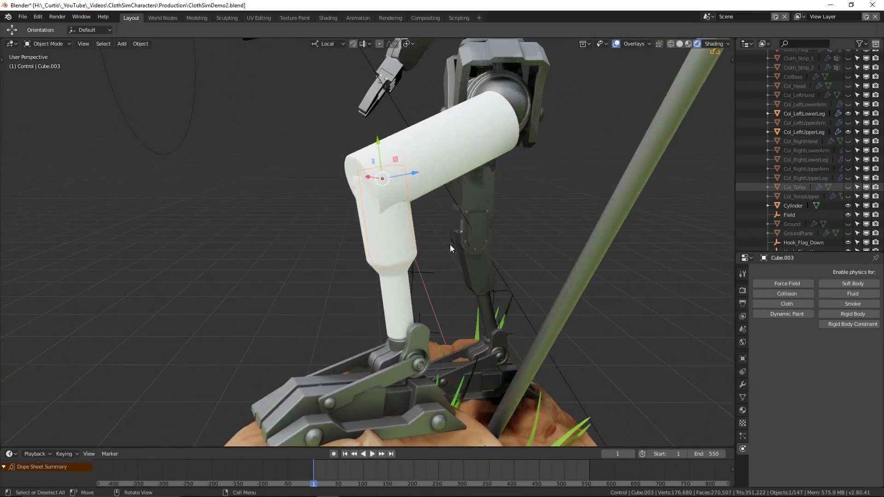
Rotate Cube.003 on its local X axis to match the leg, then start trackball-rotating Sphere.004
key(r)
key(x)
key(x)
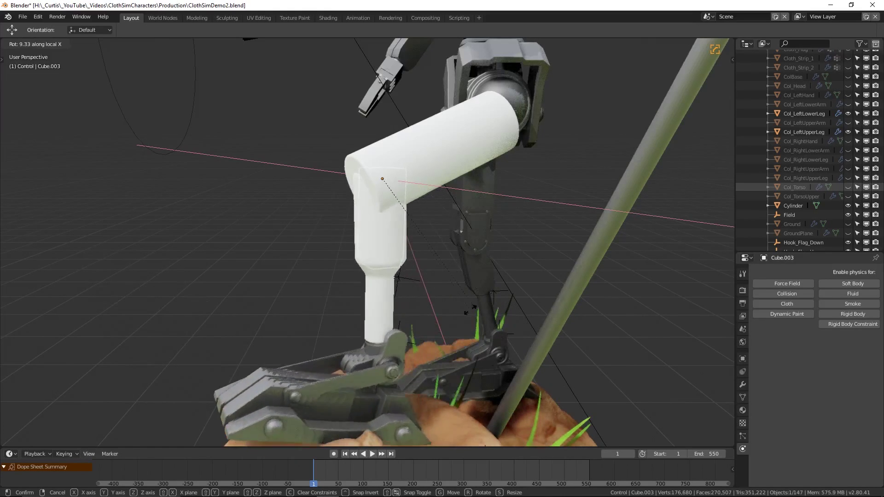
click(497, 273)
middle_drag(497, 273, 501, 146)
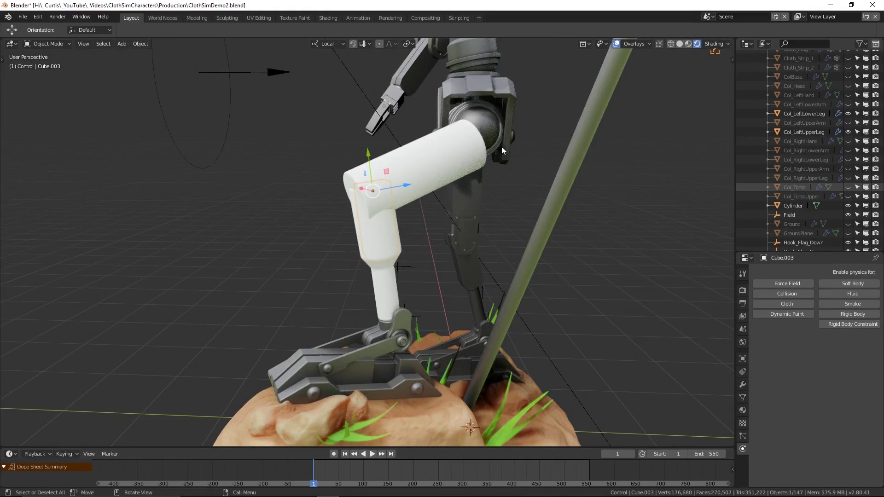
key(r)
key(r)
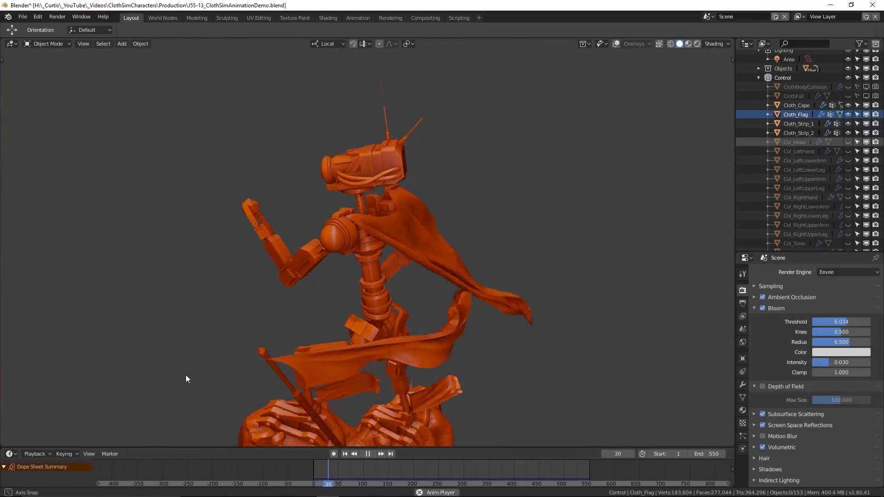
Zoom and orbit around the playing robot with its cape, flag and cloth strips
scroll(342, 237, up, 4)
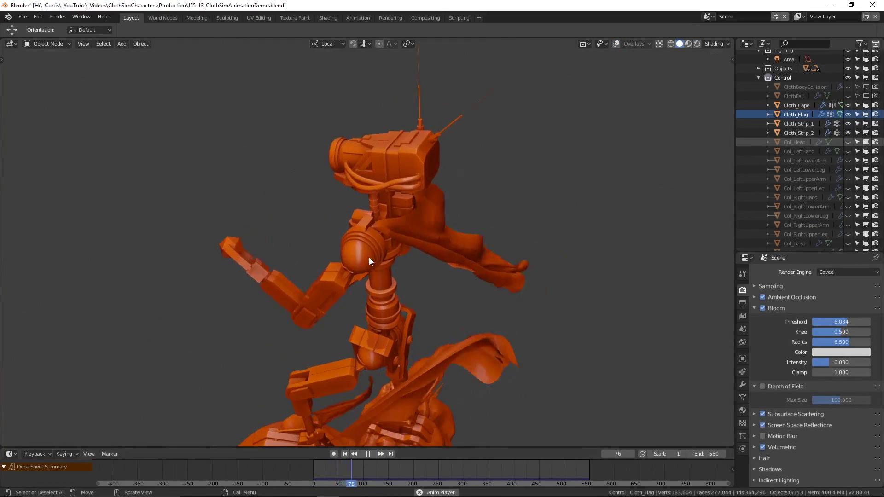
middle_drag(395, 266, 460, 305)
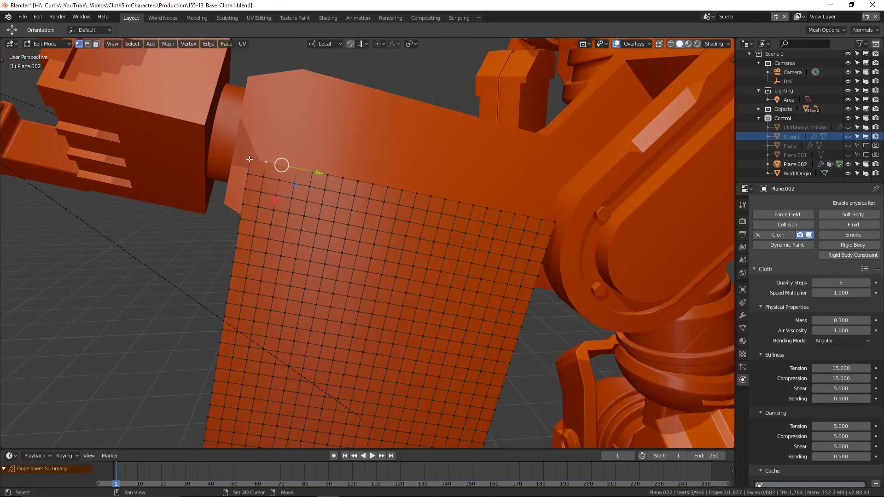
Check the cloth's PinGroup, return to Object Mode and parent the sheet to the arm with Ctrl+P
click(743, 329)
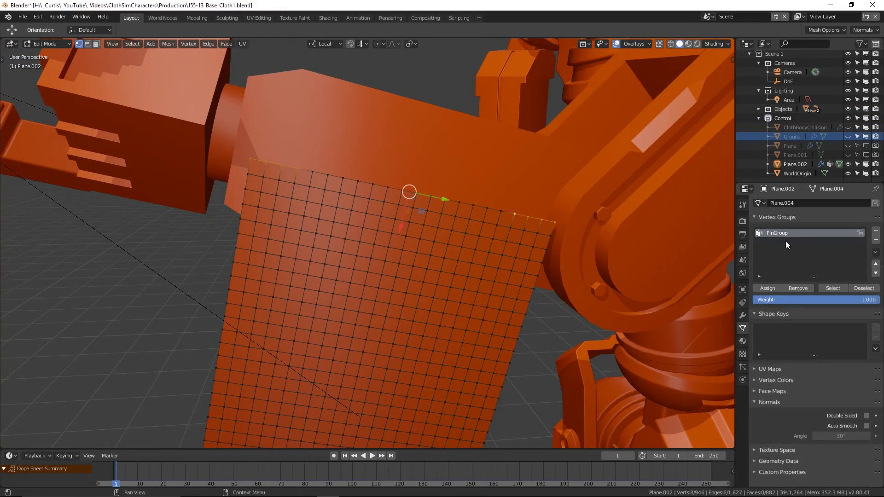
click(740, 378)
scroll(782, 366, down, 12)
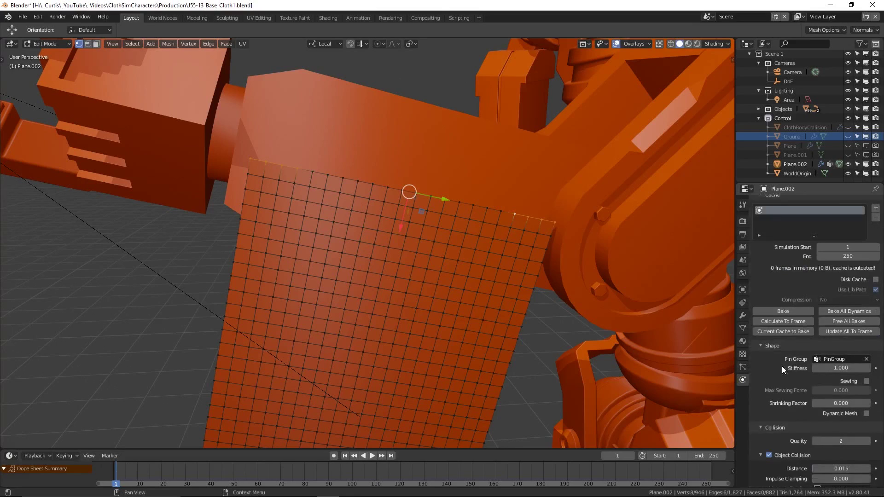
key(ctrl+Tab)
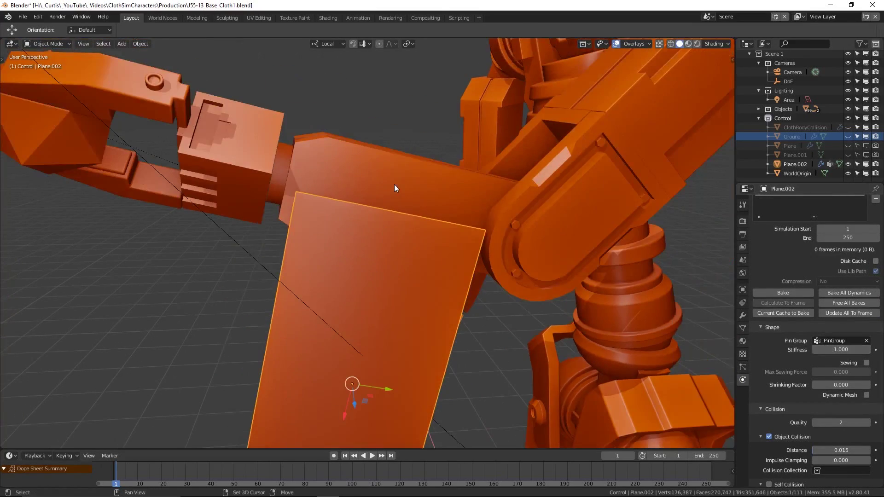
shift+click(388, 212)
key(ctrl+p)
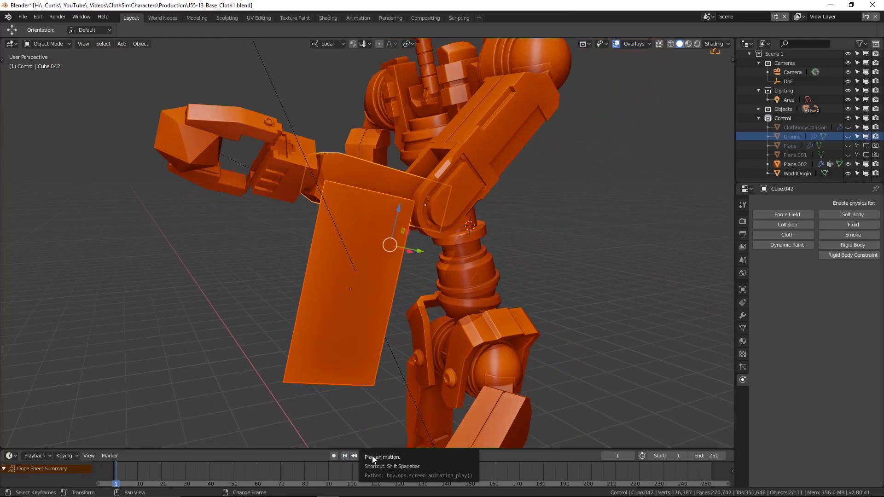
Play the animation and rotate the arm -27.2° on its local X axis
click(372, 456)
middle_drag(583, 242, 623, 254)
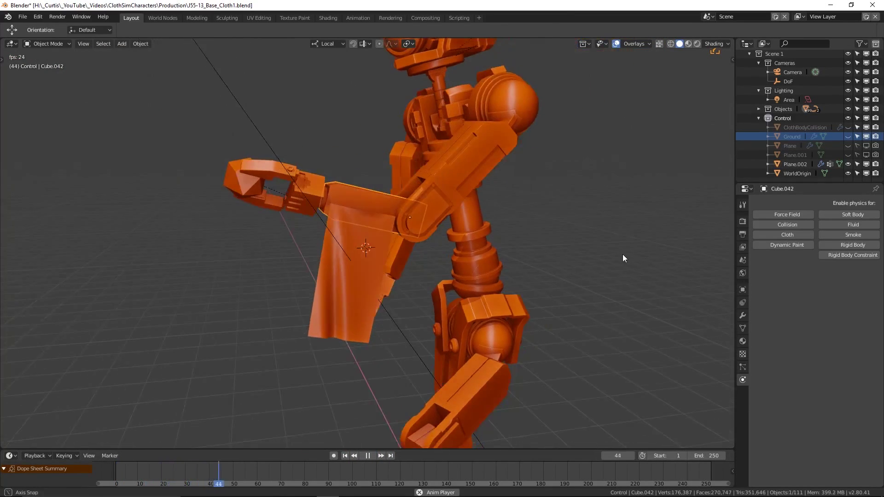
key(r)
key(x)
key(x)
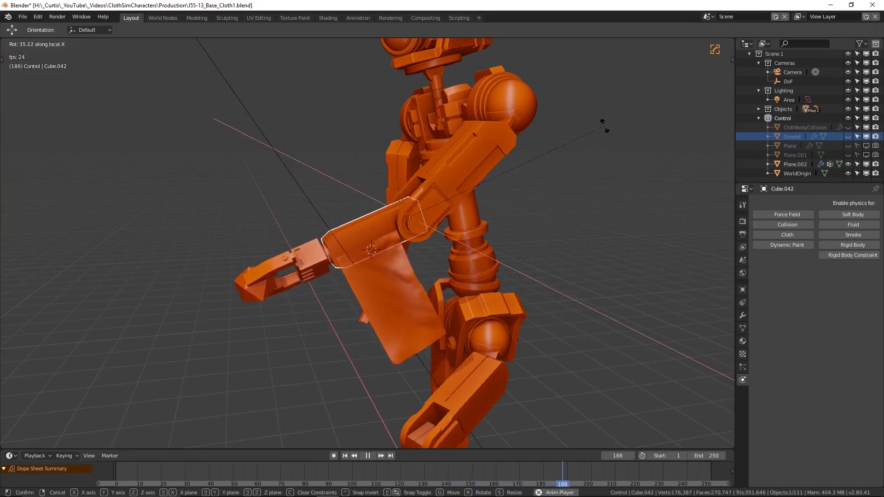
click(579, 349)
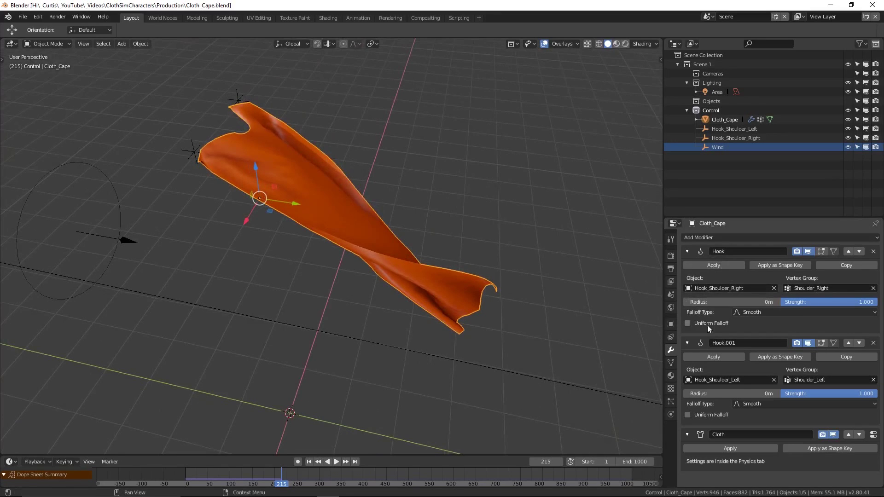
Rewind the cape animation to frame 1, play it, and orbit around the swinging cape
click(309, 462)
click(336, 461)
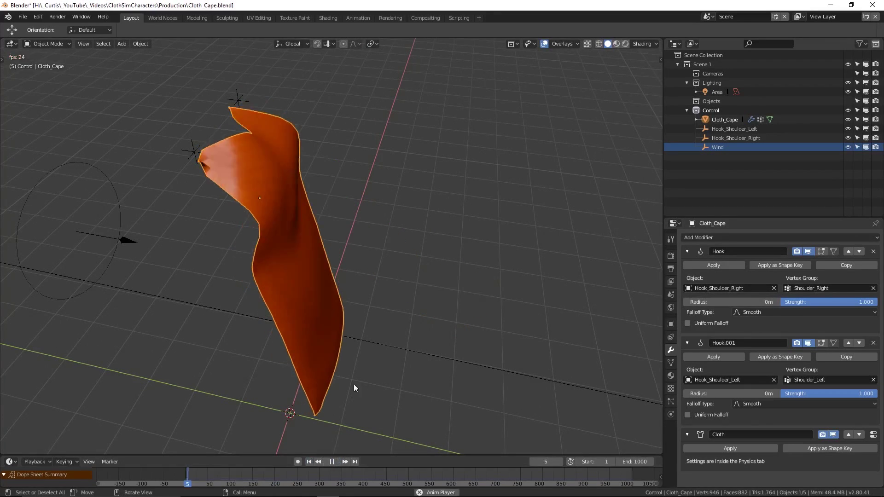
middle_drag(432, 355, 300, 130)
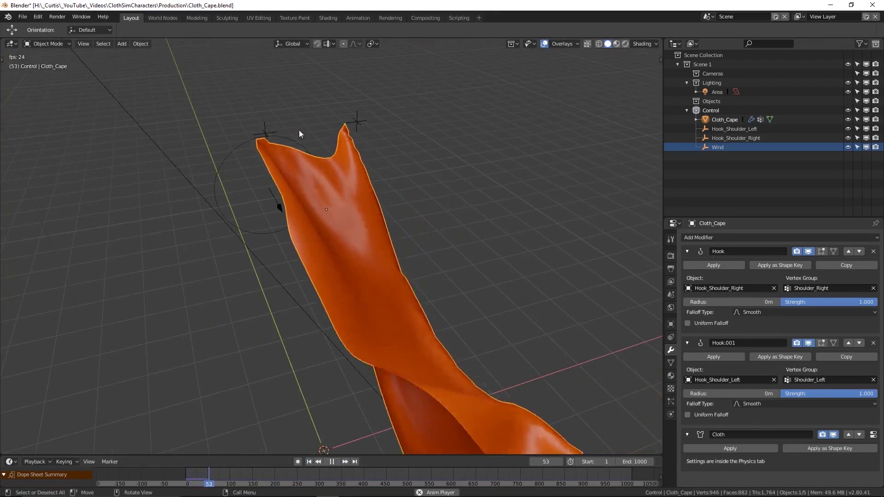
middle_drag(305, 162, 360, 204)
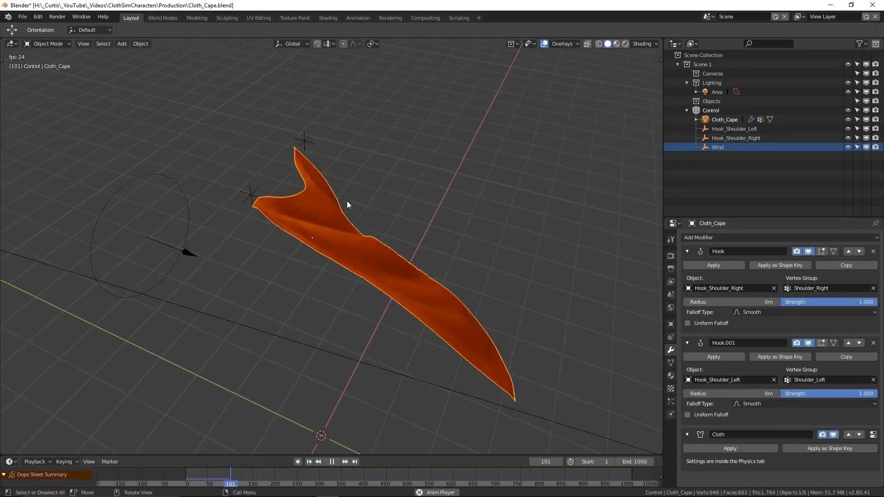
middle_drag(333, 243, 321, 221)
Move the Hook_Shoulder_Right empty during playback so the cape follows it
click(319, 138)
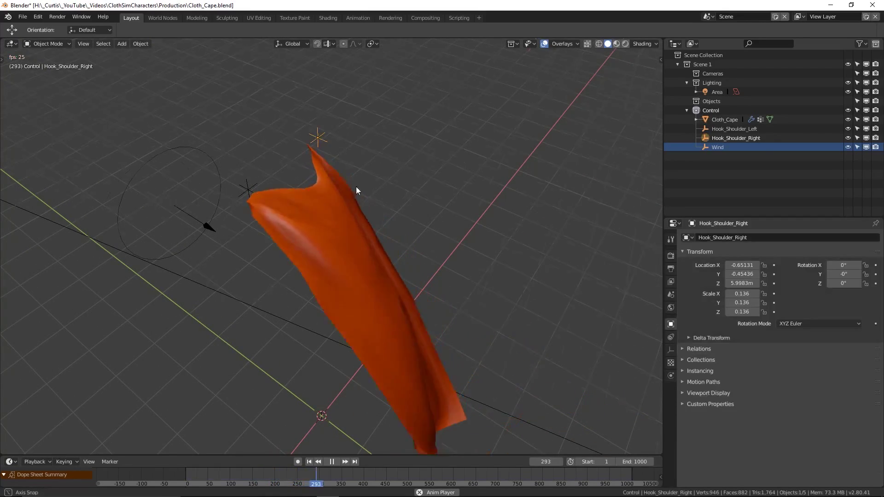
middle_drag(356, 186, 378, 187)
key(g)
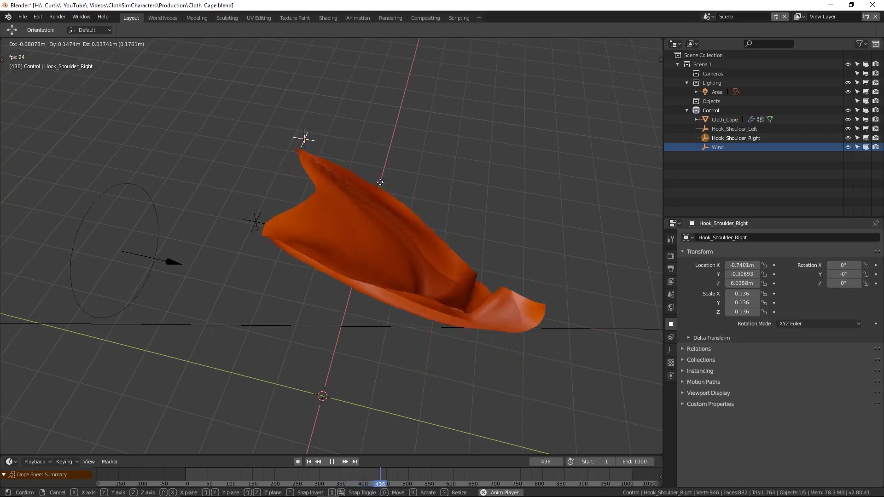
click(375, 186)
middle_drag(375, 187, 373, 158)
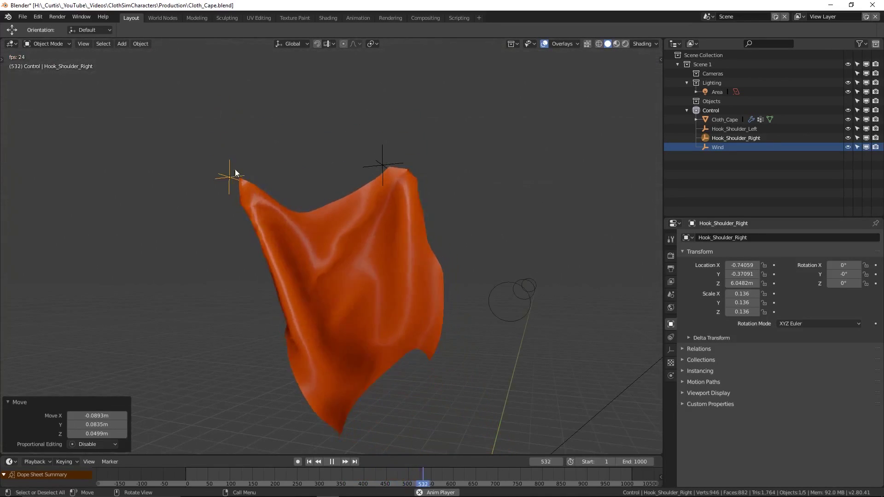
Move the Hook_Shoulder_Left empty during playback so the cape stretches after it
middle_drag(239, 182, 236, 215)
click(238, 217)
key(g)
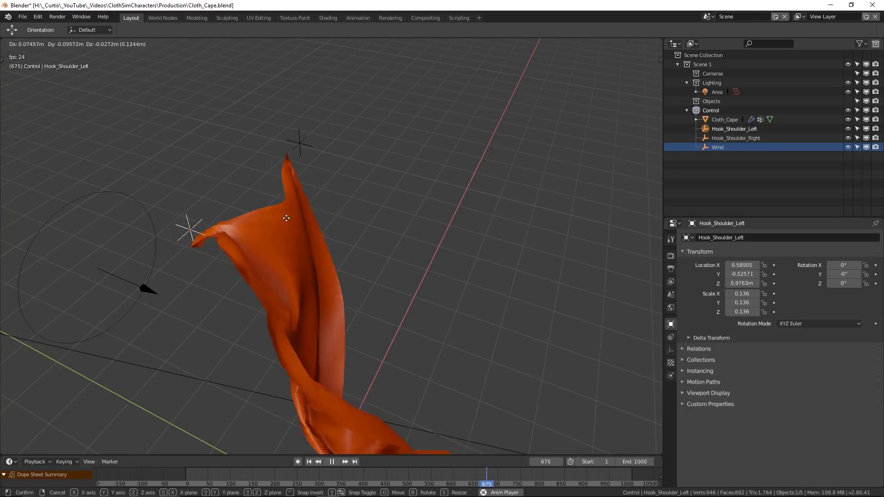
click(239, 262)
middle_drag(239, 261, 349, 161)
Move Hook_Shoulder_Right once more, then select Cloth_Cape
click(329, 140)
key(g)
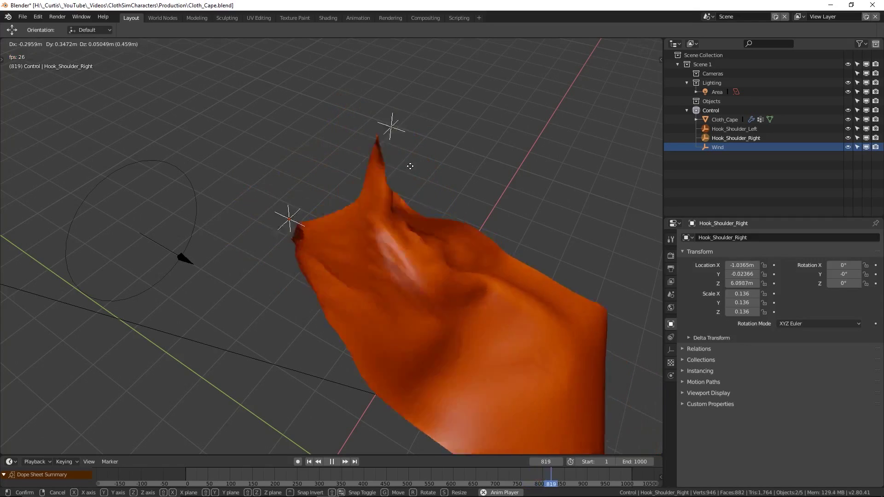
click(348, 173)
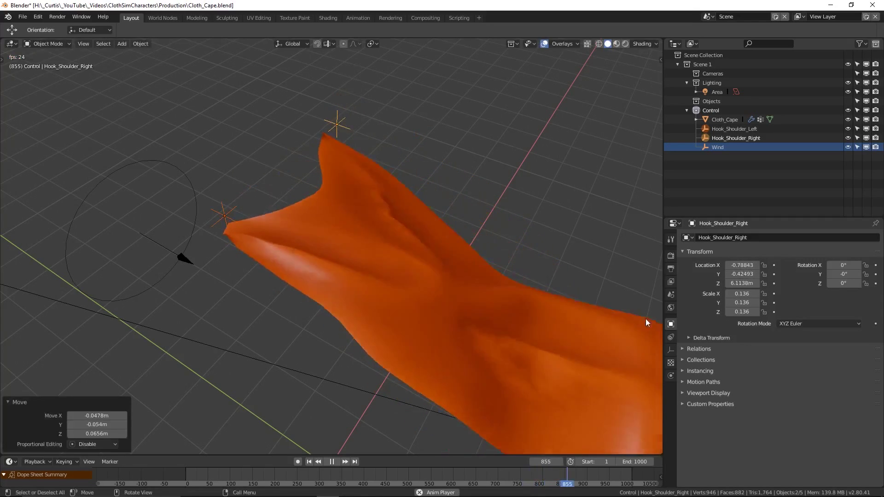
click(361, 239)
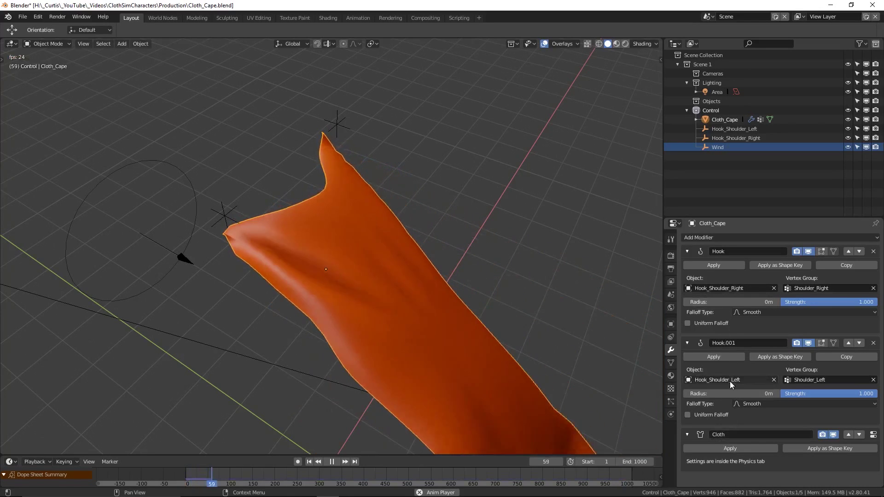
Pause the cape and enter Edit Mode with Shoulder_Left as the active vertex group
middle_drag(415, 276, 322, 263)
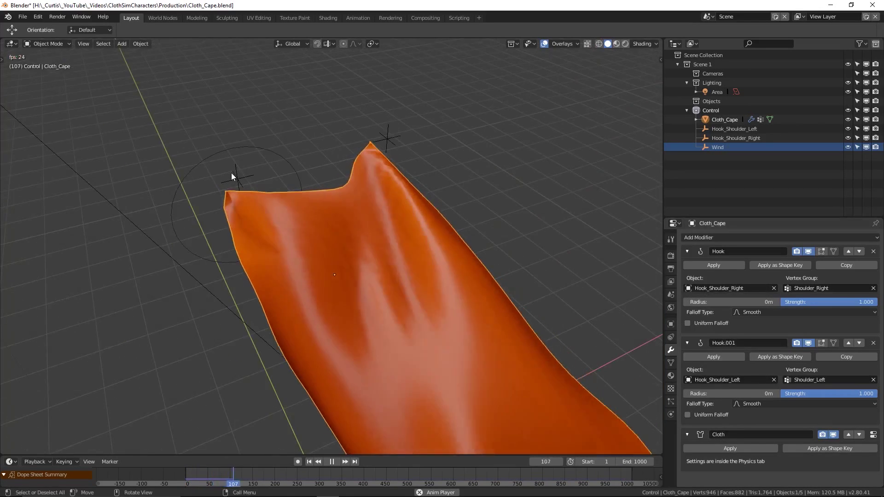
middle_drag(369, 158, 557, 245)
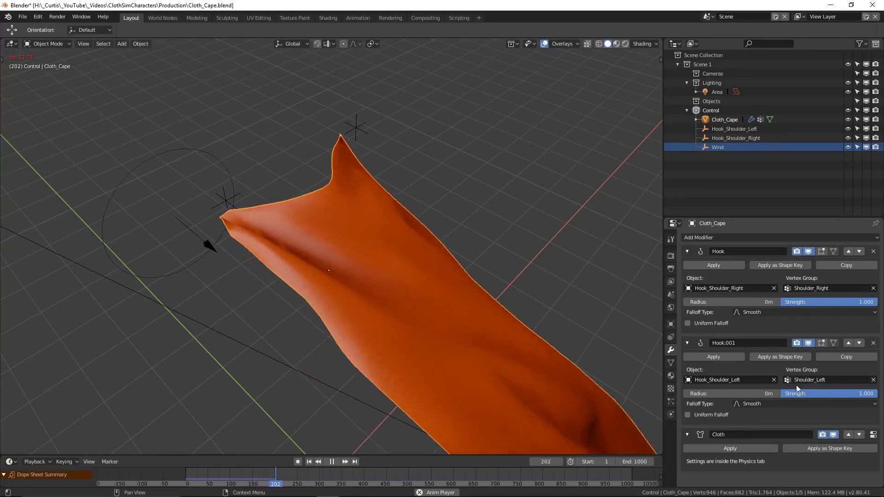
middle_drag(512, 350, 577, 364)
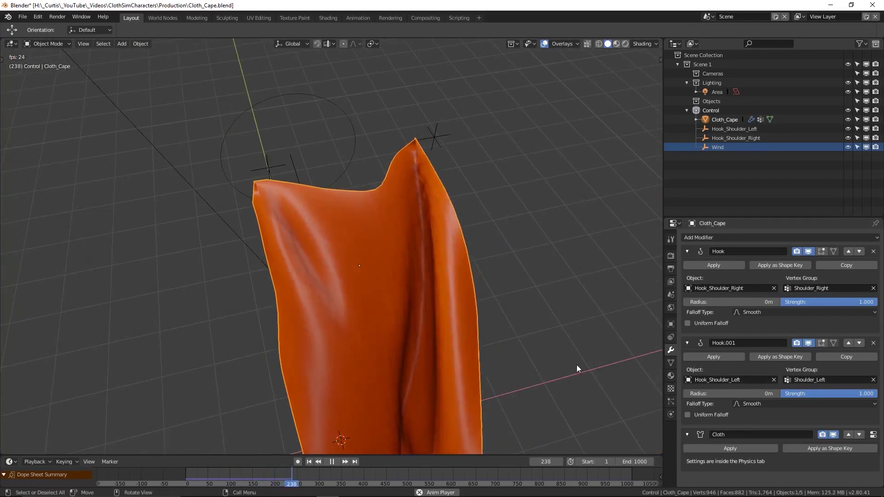
click(332, 462)
click(671, 363)
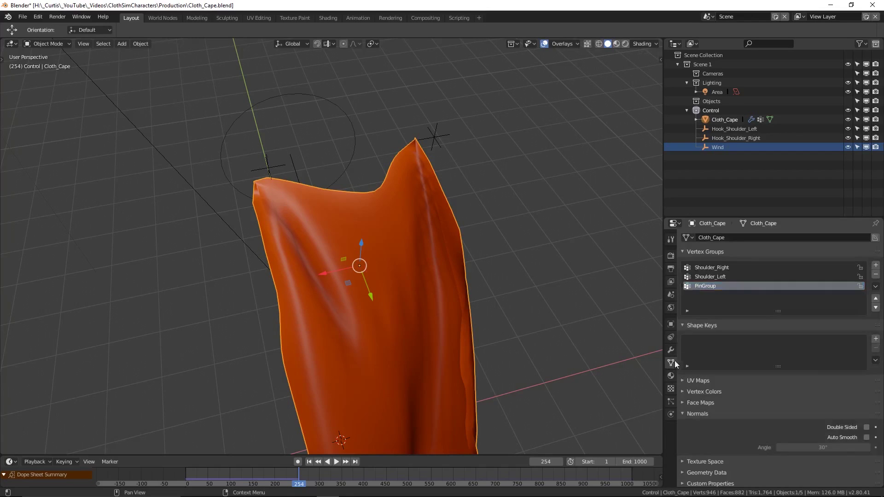
click(712, 267)
click(717, 276)
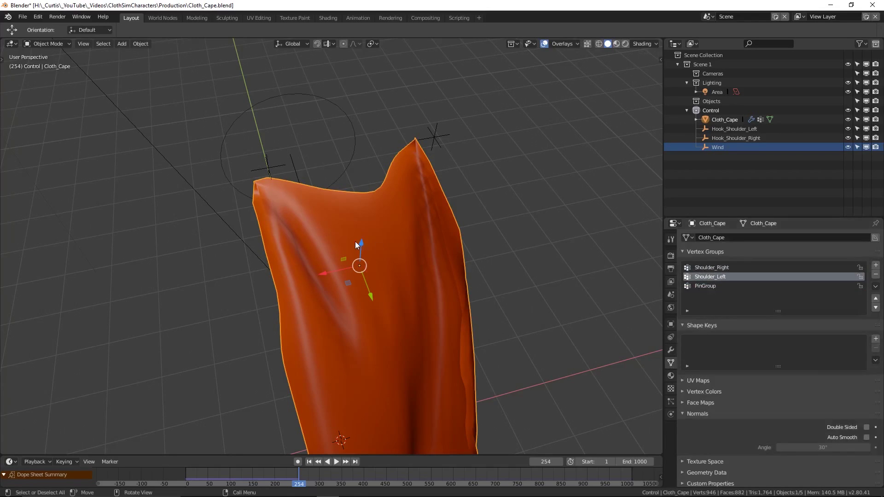
click(324, 242)
middle_drag(324, 243, 649, 329)
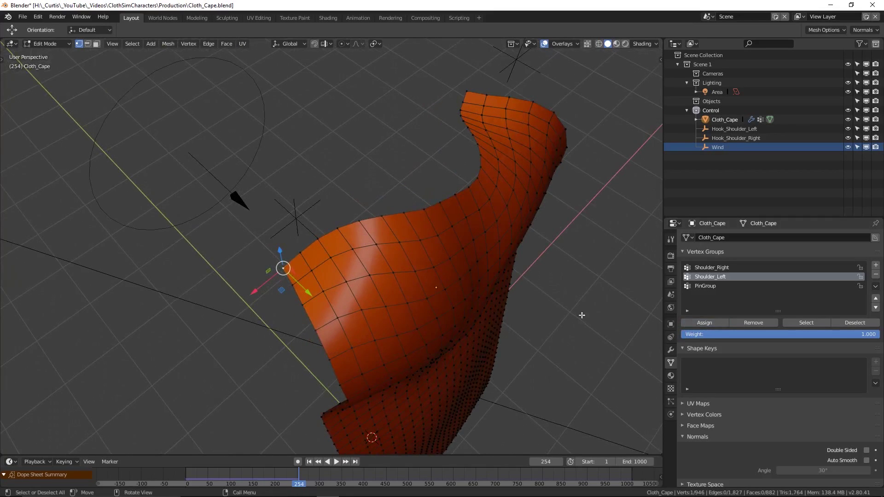
Select the Shoulder_Left vertices, add the PinGroup vertices, then clear the selection
click(815, 324)
middle_drag(415, 300, 364, 290)
click(808, 322)
middle_drag(507, 277, 405, 216)
click(405, 216)
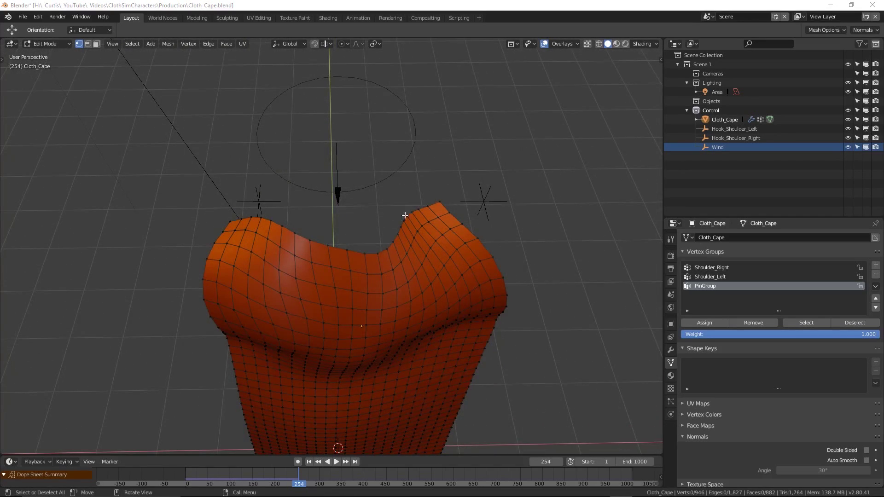
Select the Shoulder_Left, Shoulder_Right and PinGroup vertices in turn
middle_drag(382, 291, 382, 285)
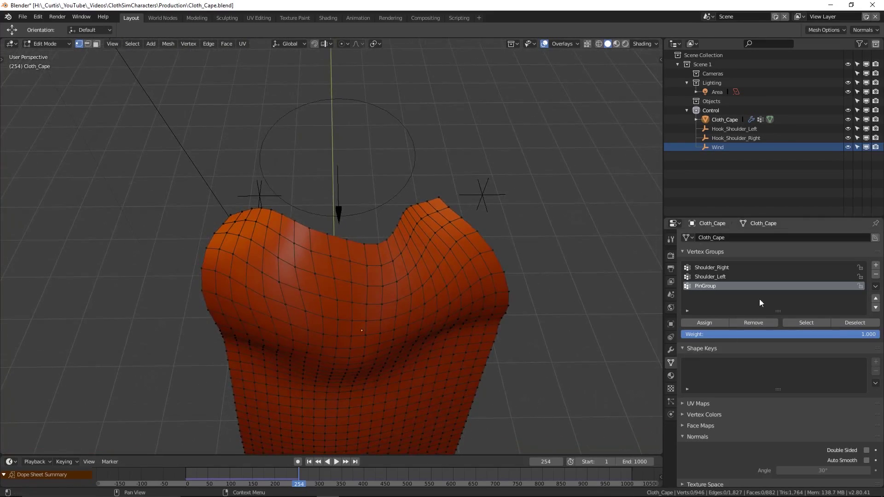
click(718, 286)
click(719, 277)
click(807, 323)
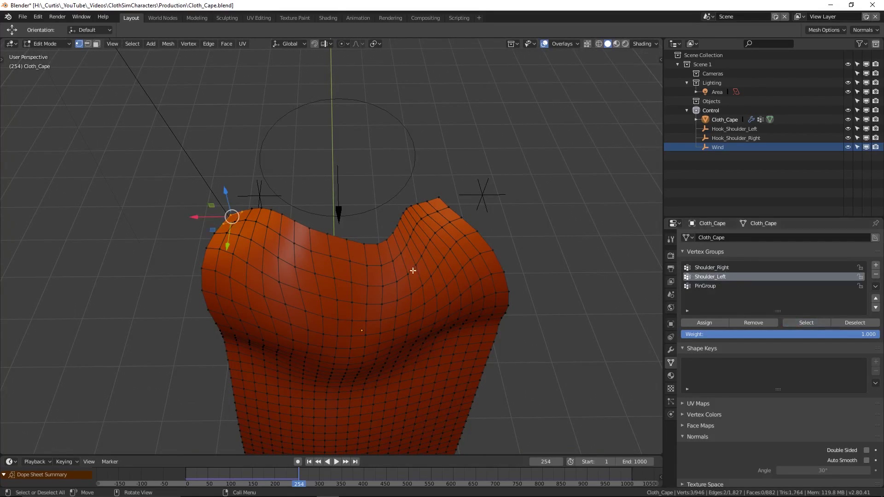
middle_drag(244, 249, 227, 261)
click(742, 269)
click(806, 322)
click(805, 321)
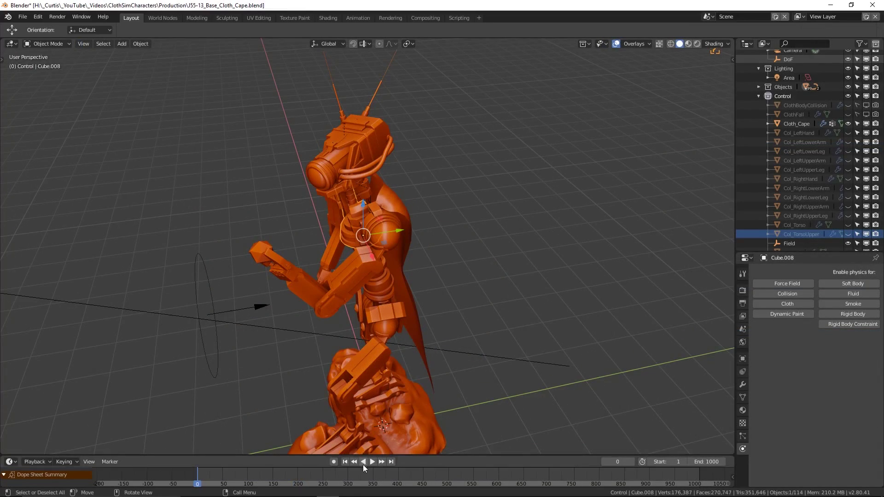
Rotate Col_TorsoUpper around its local Z axis while the cape simulates
middle_drag(500, 374, 527, 361)
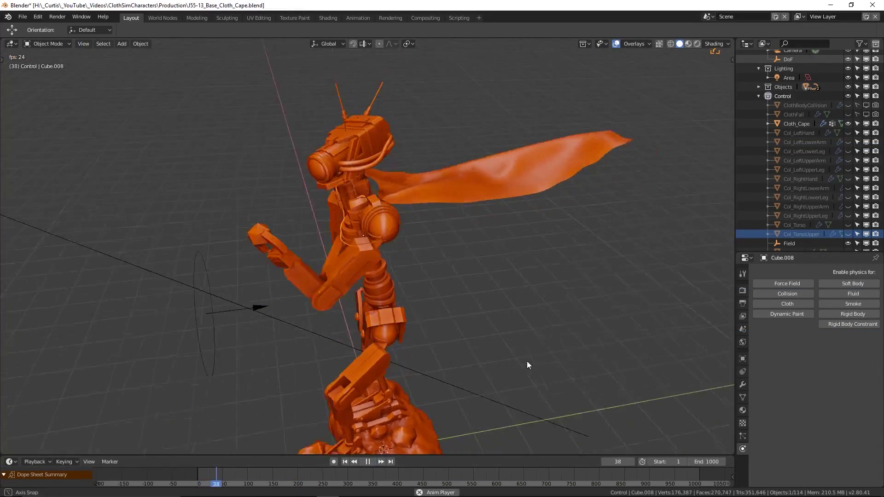
key(r)
key(z)
key(z)
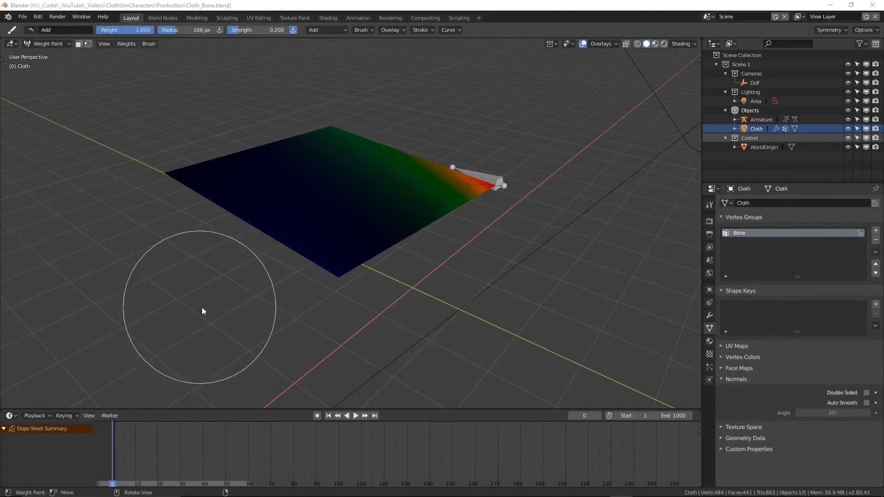
Rotate the bone, then move it while the cloth simulates
mouse_move(261, 327)
middle_down()
mouse_move(258, 335)
mouse_move(211, 329)
mouse_move(235, 314)
middle_up()
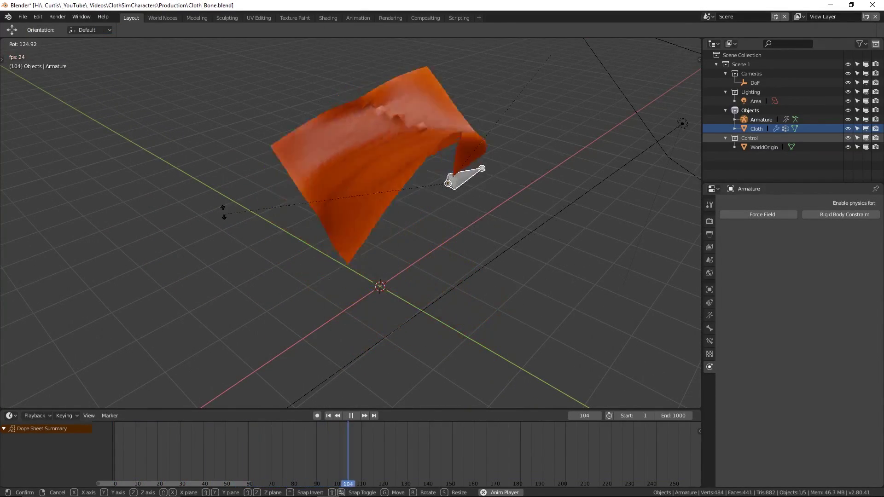
click(526, 114)
key(g)
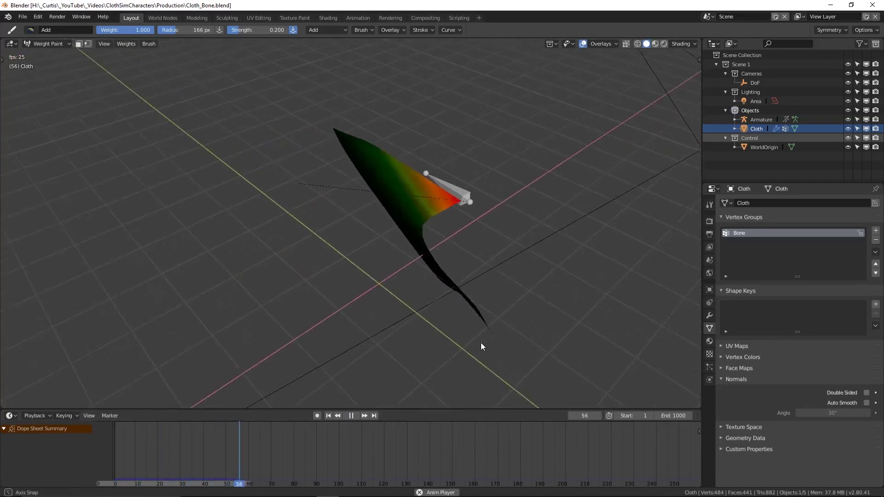
mouse_move(480, 343)
middle_down()
mouse_move(499, 339)
mouse_move(473, 231)
mouse_move(474, 172)
mouse_move(413, 206)
middle_up()
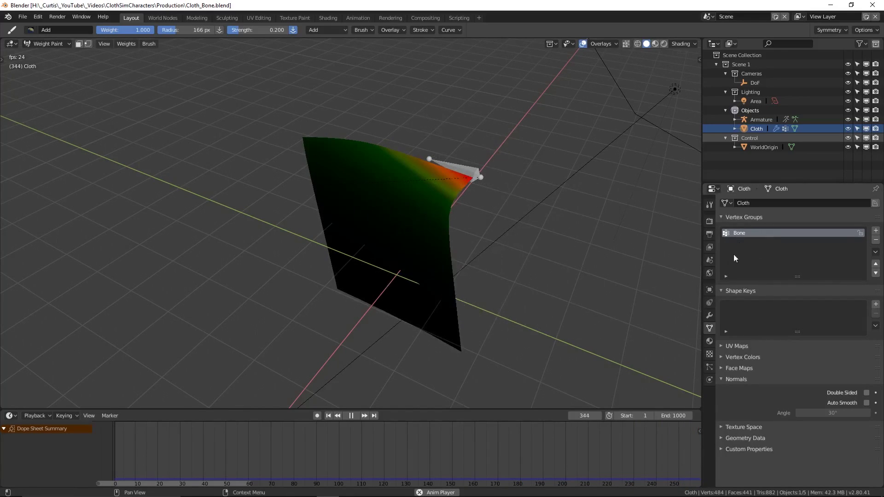
Confirm Shape Pin Group is Bone, then paint more Bone weight across the cloth
click(709, 381)
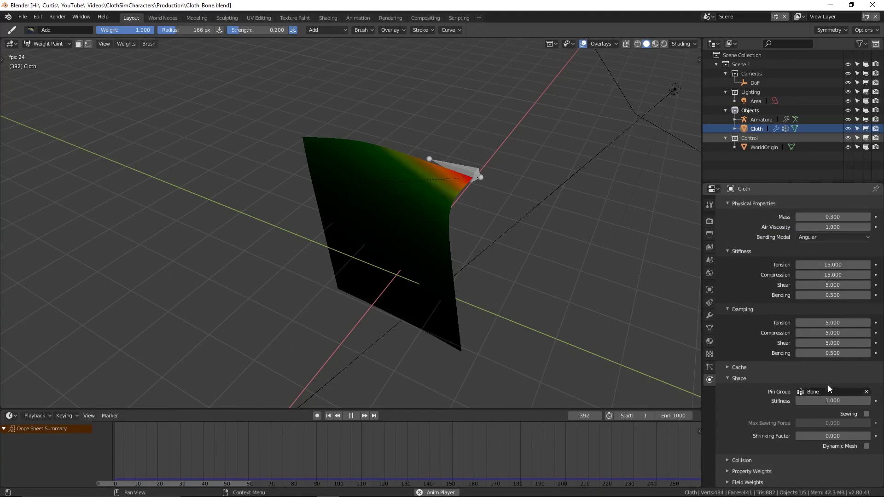
mouse_move(424, 187)
mouse_down()
mouse_move(383, 193)
mouse_move(415, 202)
mouse_up()
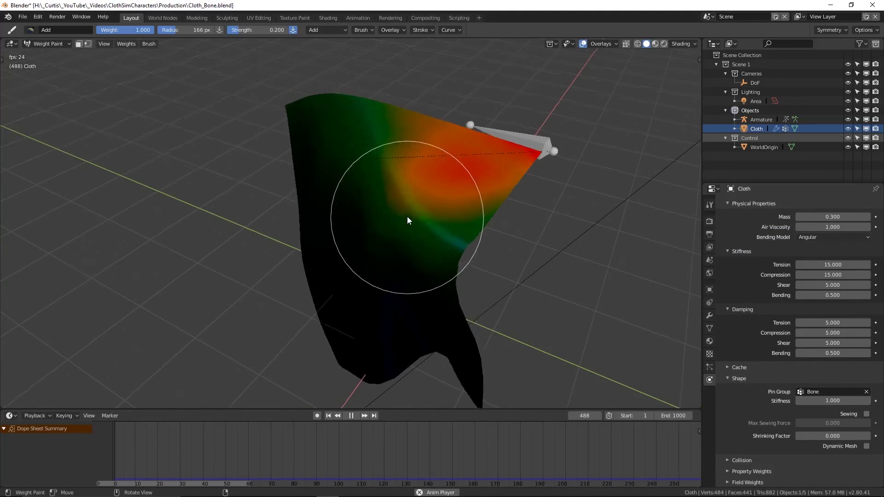
middle_drag(391, 237, 561, 258)
mouse_move(560, 258)
mouse_down()
mouse_move(442, 226)
mouse_move(450, 235)
mouse_move(549, 250)
mouse_up()
middle_drag(548, 250, 514, 255)
mouse_move(514, 256)
mouse_down()
mouse_move(305, 276)
mouse_move(349, 286)
mouse_move(411, 270)
mouse_move(440, 296)
mouse_up()
mouse_move(441, 296)
middle_down()
mouse_move(413, 280)
mouse_move(525, 296)
mouse_move(378, 305)
middle_up()
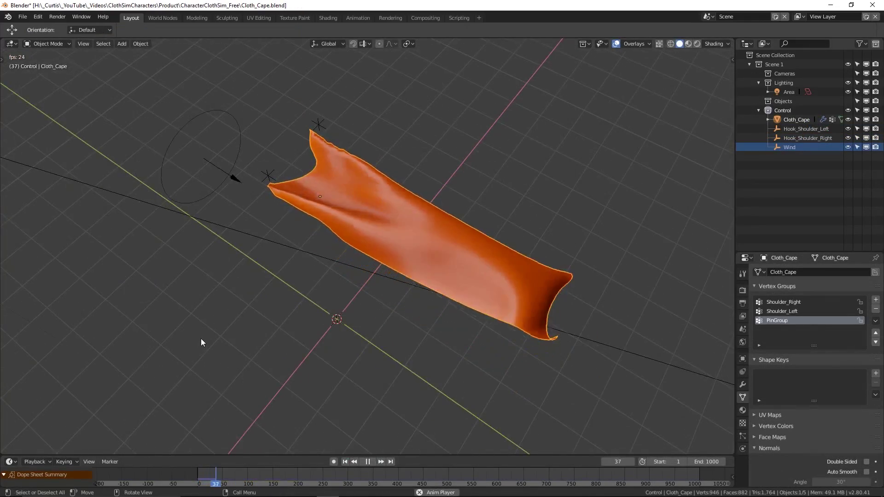
Orbit around the parent–child cloth demo scene
middle_drag(201, 339, 241, 281)
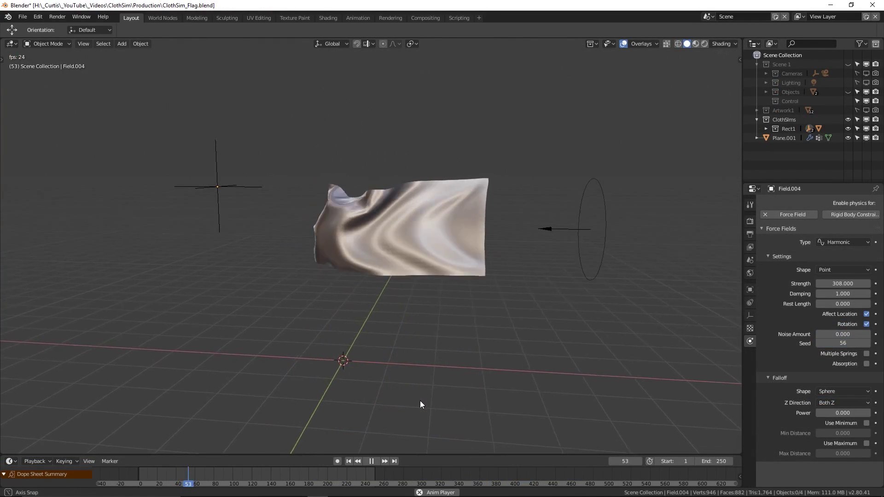
Rotate the selected object around its local Z axis while the flag waves
middle_drag(442, 402, 436, 400)
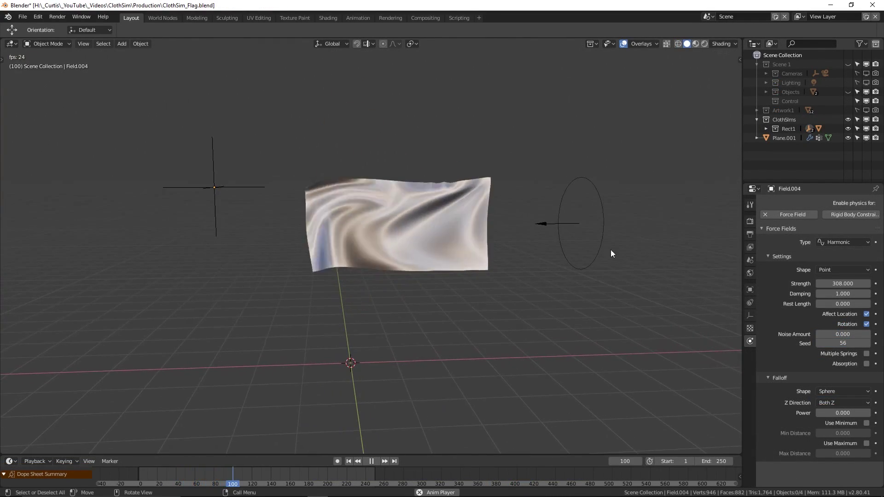
key(r)
key(z)
key(z)
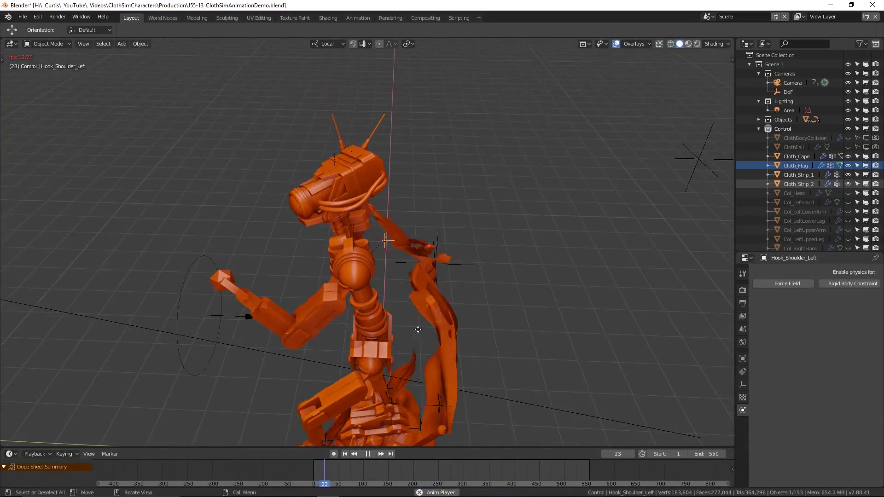
Move Hook_Shoulder_Left twice during playback so the cape follows each new position
key(g)
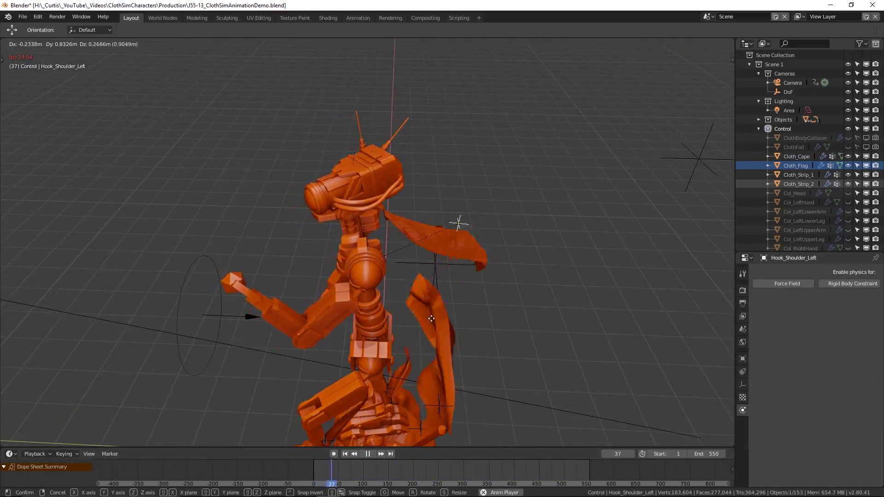
click(368, 316)
middle_drag(368, 316, 276, 276)
key(g)
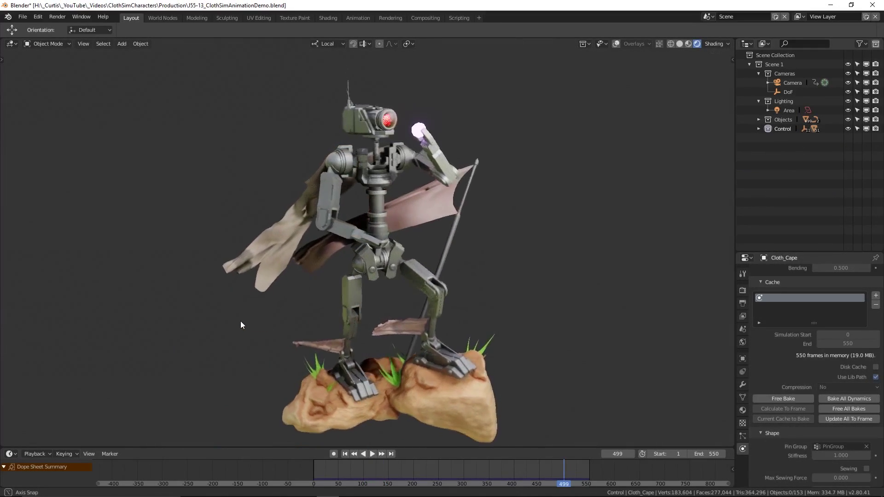
mouse_move(240, 322)
middle_down()
mouse_move(206, 319)
mouse_move(263, 319)
mouse_move(241, 319)
middle_up()
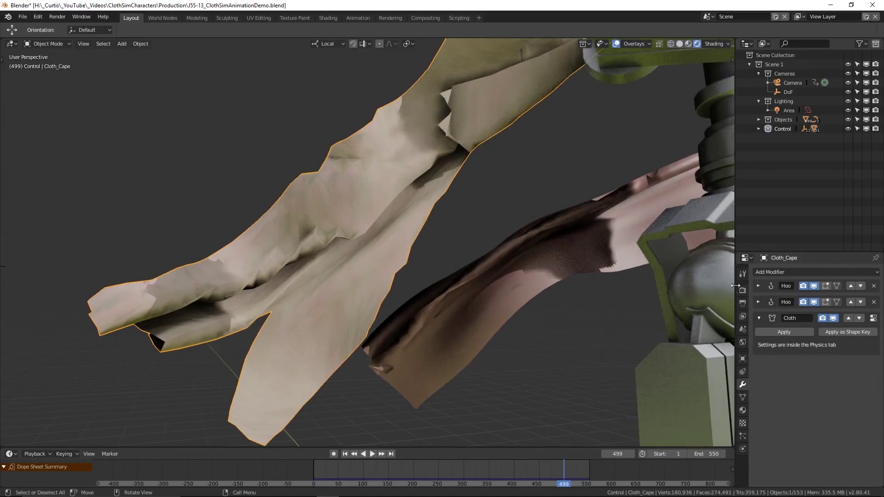
Add a Subdivision Surface modifier to Cloth_Cape
click(762, 273)
click(709, 424)
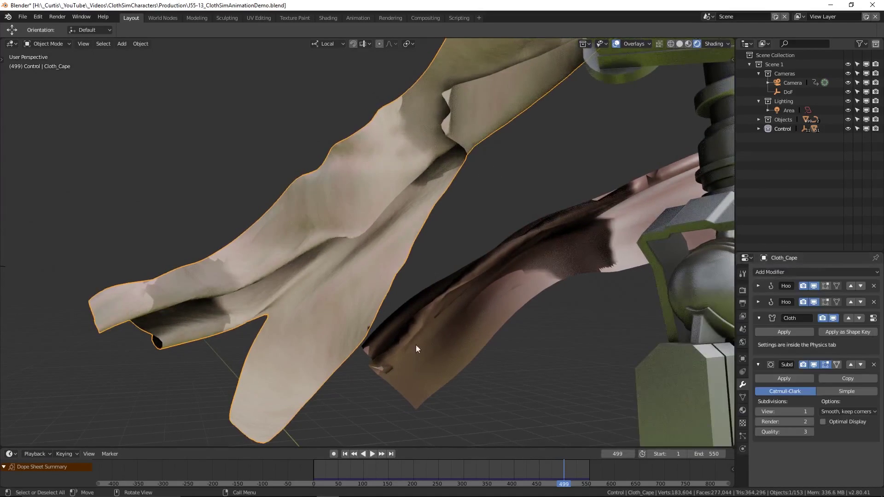
middle_drag(416, 274, 443, 305)
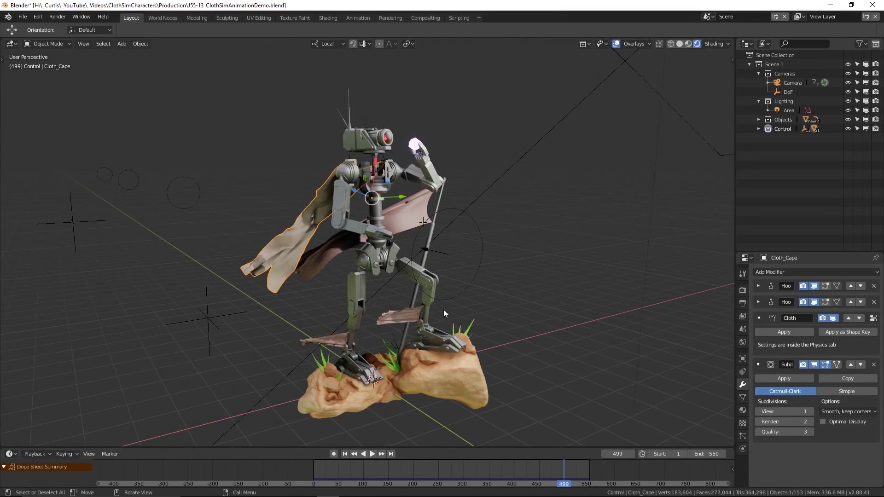
Replay the animation from frame 1 in camera view with overlays hidden
click(351, 454)
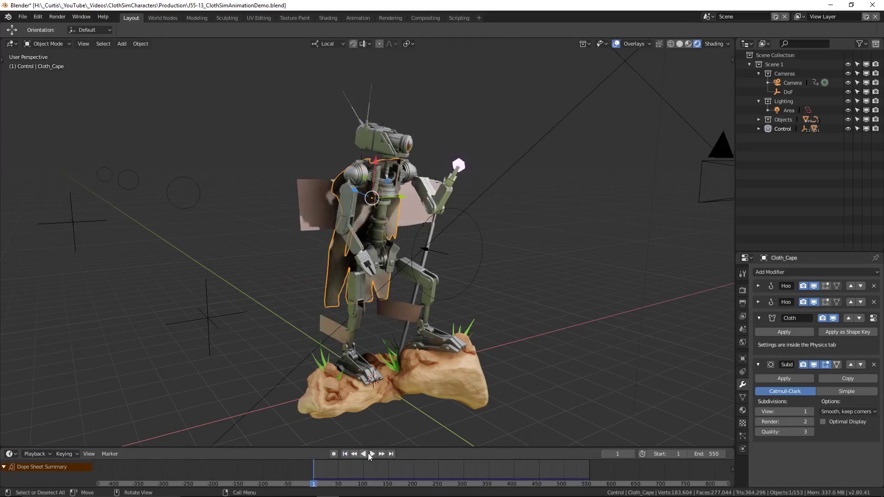
click(371, 454)
middle_drag(459, 390, 454, 371)
key(KP_0)
key(shift+alt+z)
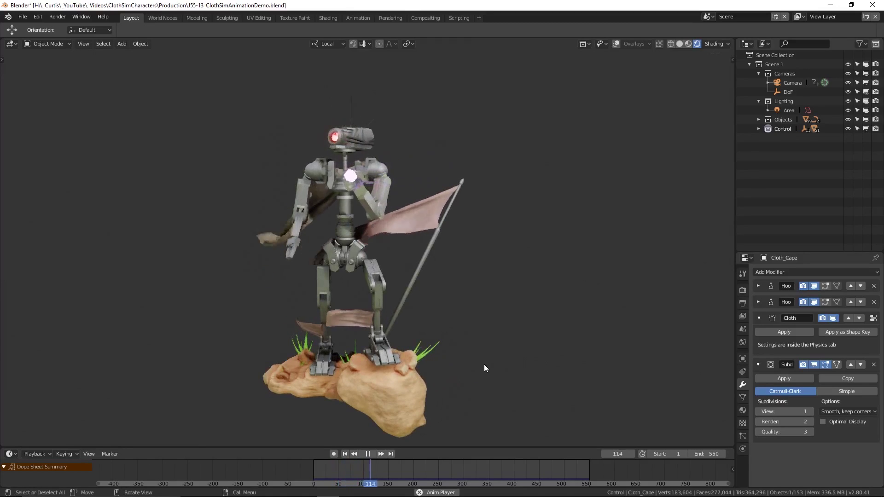
middle_drag(497, 367, 534, 369)
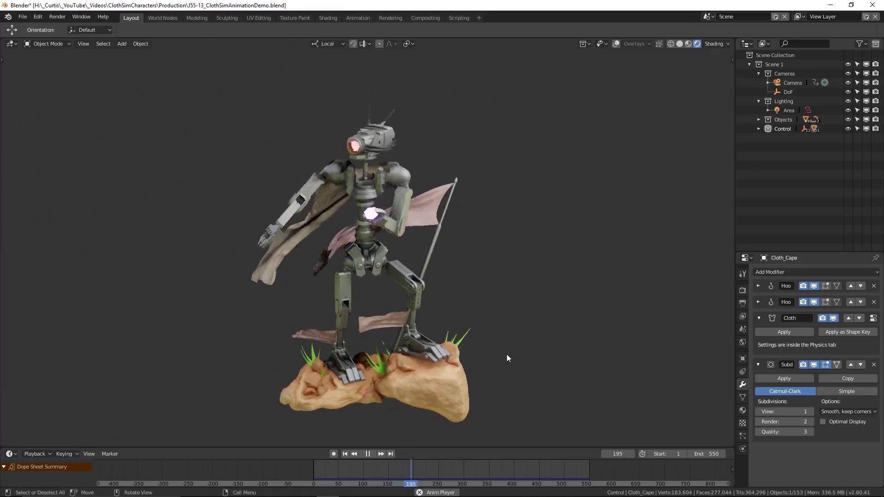